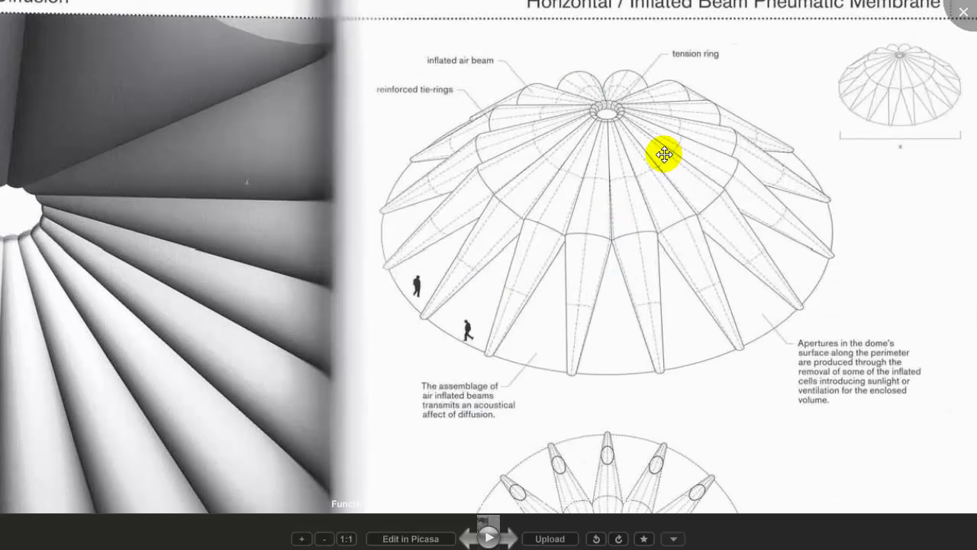
Close the reference image viewer and start a new document, discarding changes to the dome file
click(963, 12)
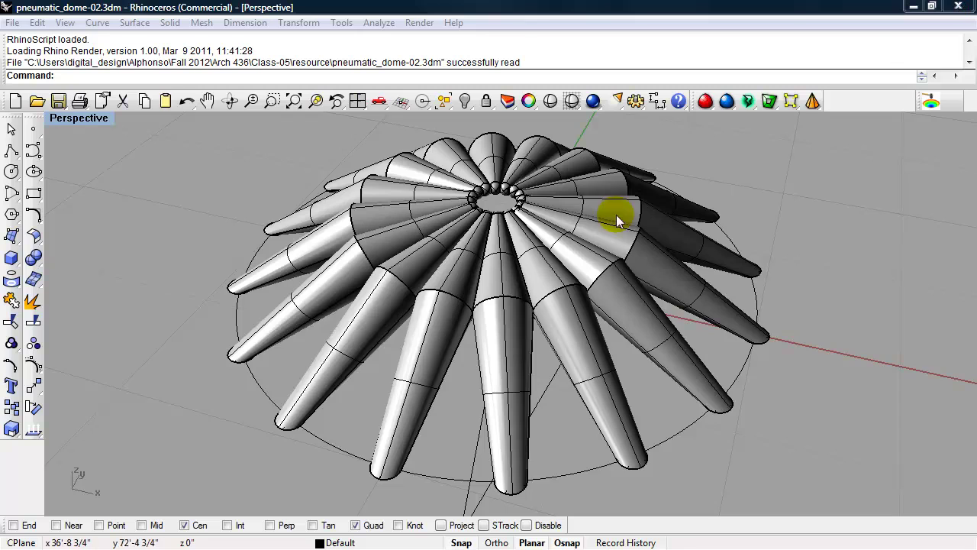
mouse_move(501, 279)
right_down()
mouse_move(504, 264)
mouse_move(508, 286)
mouse_move(488, 281)
right_up()
scroll(503, 284, down, 3)
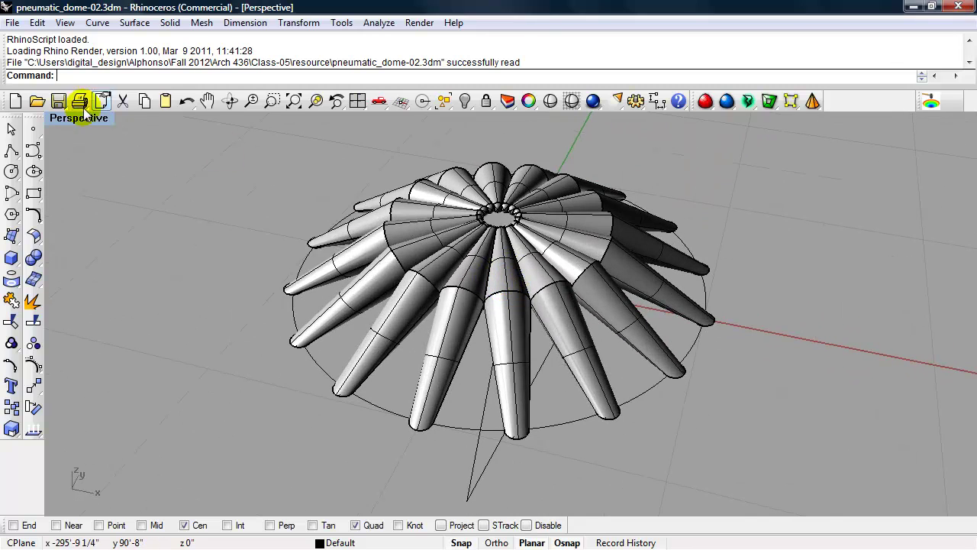
click(12, 22)
click(37, 39)
click(518, 313)
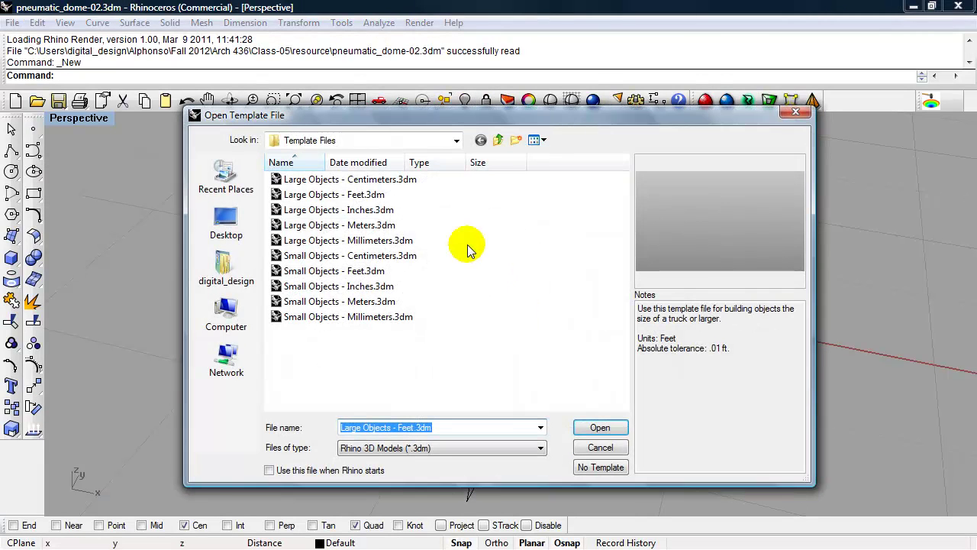
Open the Large Objects - Feet template and maximize the Perspective view
click(299, 193)
click(589, 427)
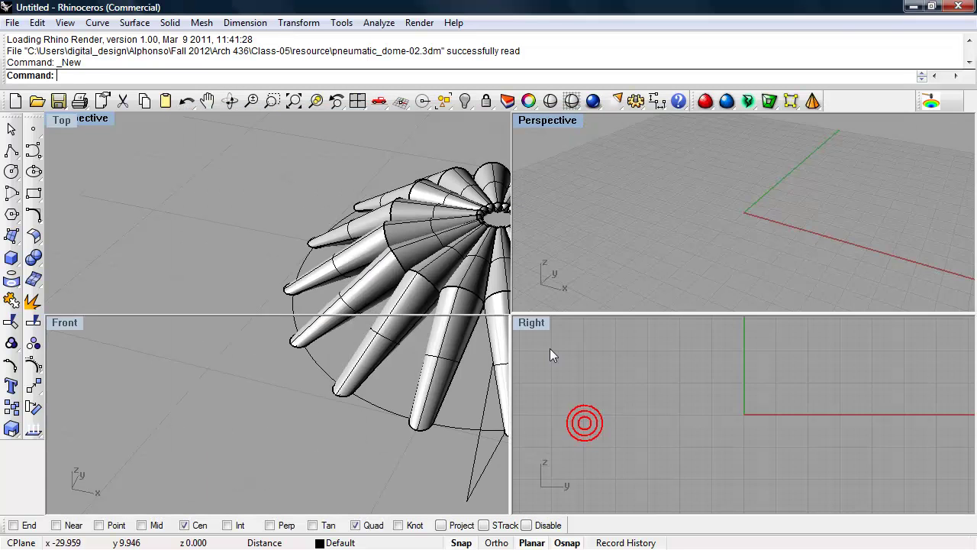
double_click(545, 122)
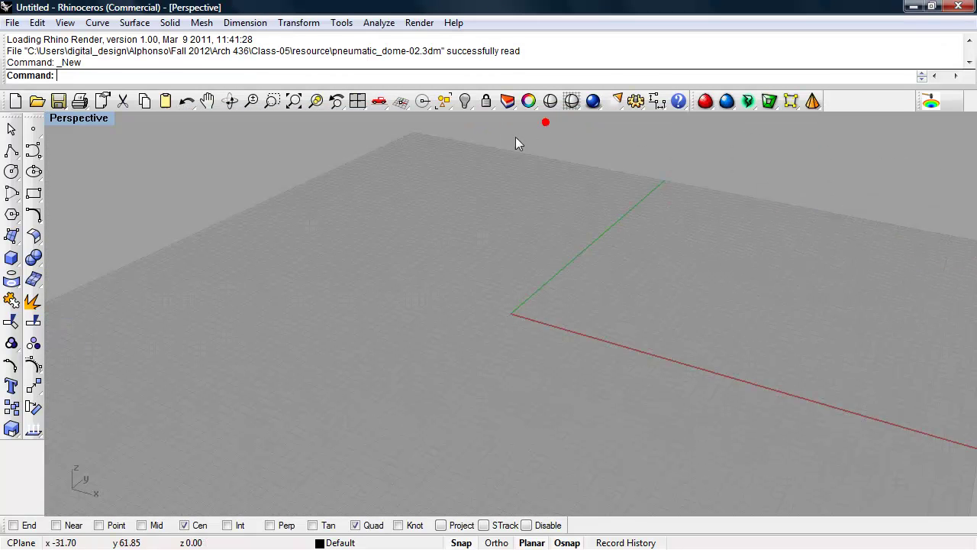
mouse_move(363, 267)
right_down()
mouse_move(382, 287)
mouse_move(428, 277)
mouse_move(372, 267)
right_up()
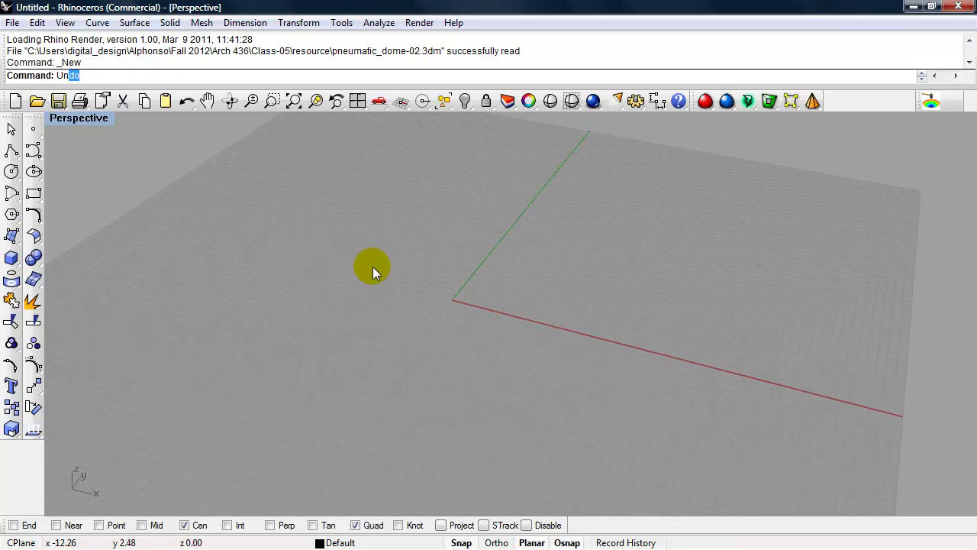
Set the document's distance display to Feet & Inches via the Units settings
text(its)
key(Return)
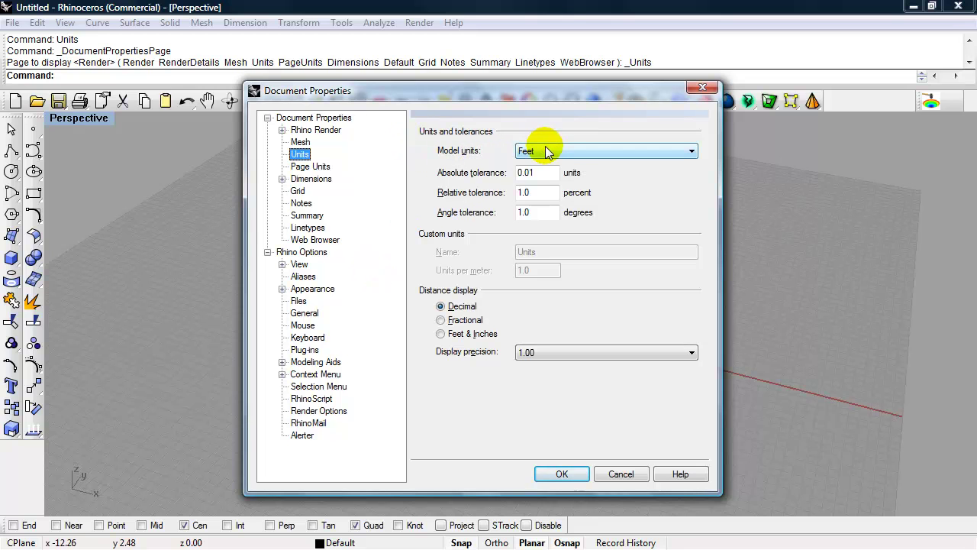
click(464, 335)
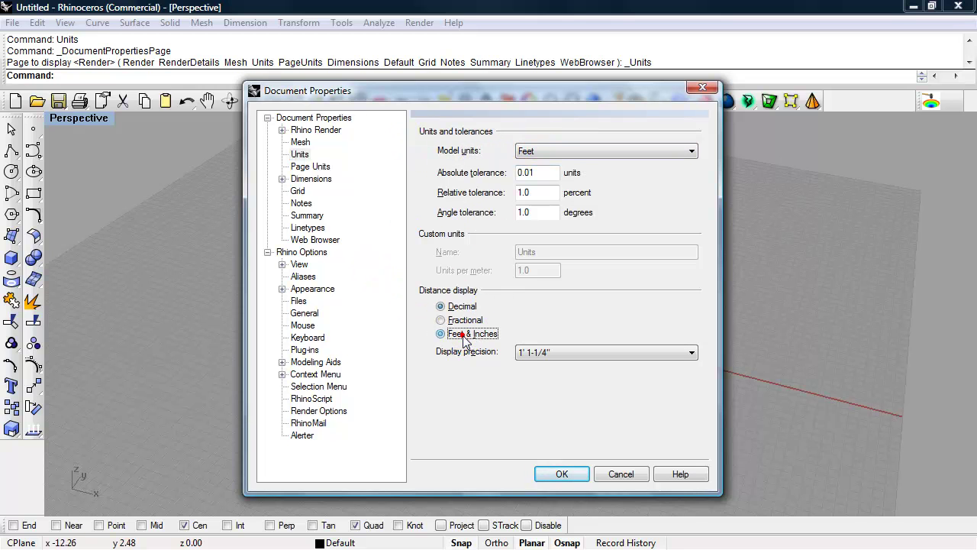
Set grid extents to 250, minor line spacing 5 and snap spacing 5.0, then apply
click(300, 192)
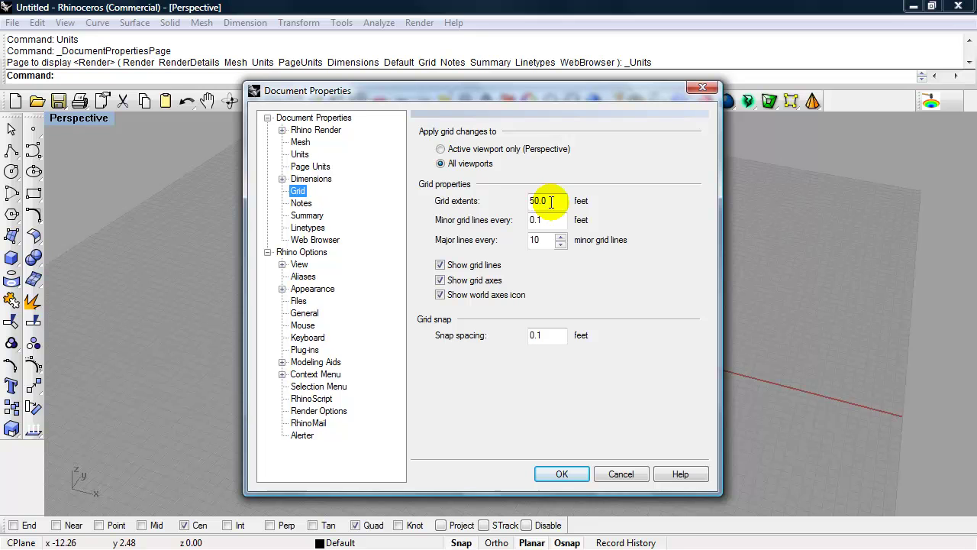
double_click(551, 201)
text(250)
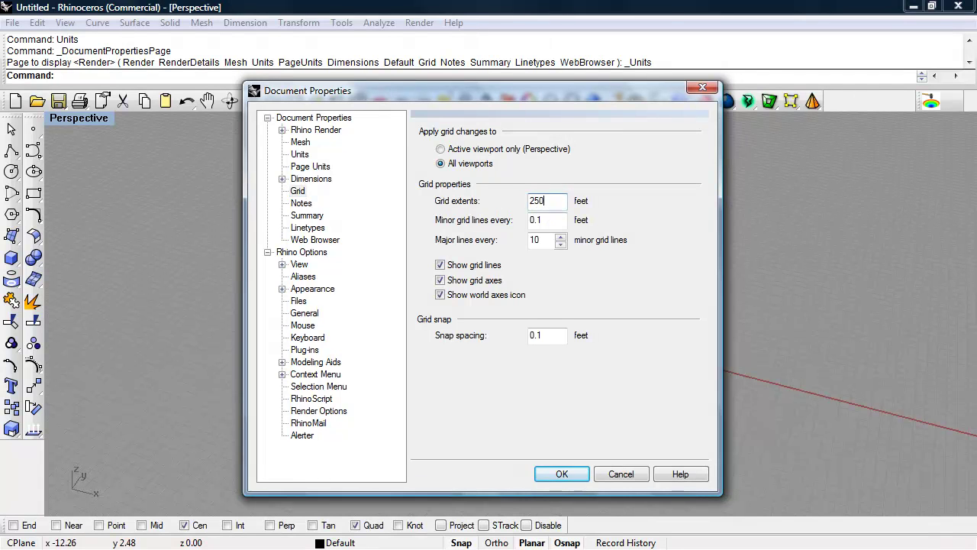
double_click(547, 220)
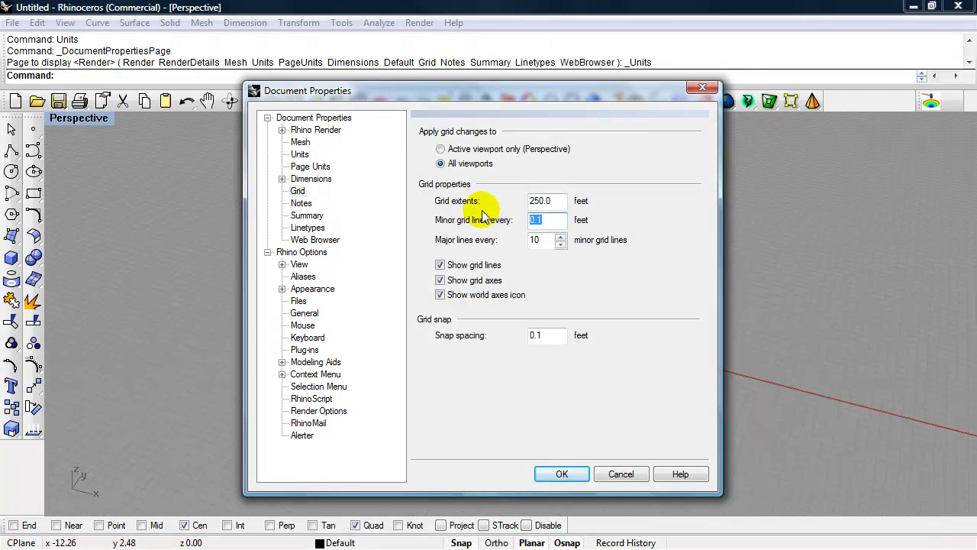
text(5)
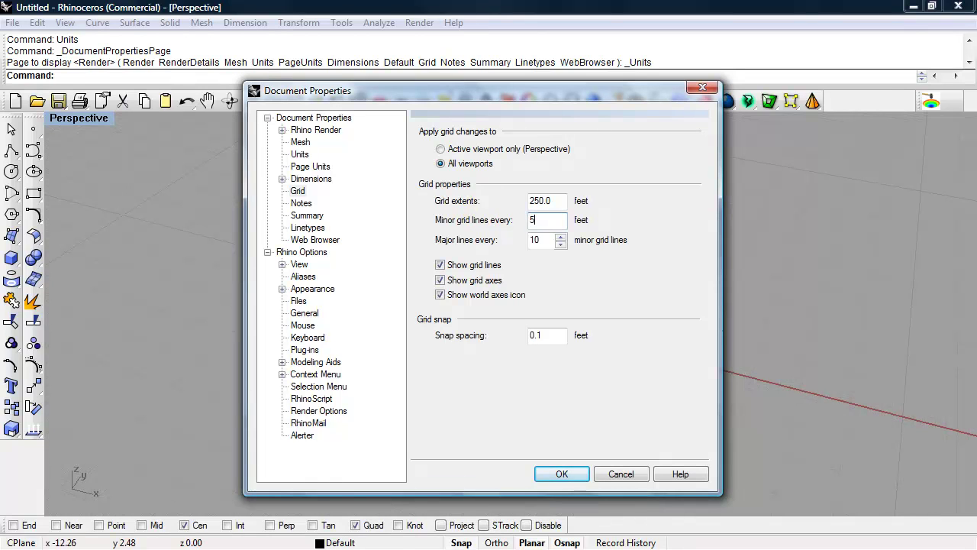
double_click(546, 238)
text(1)
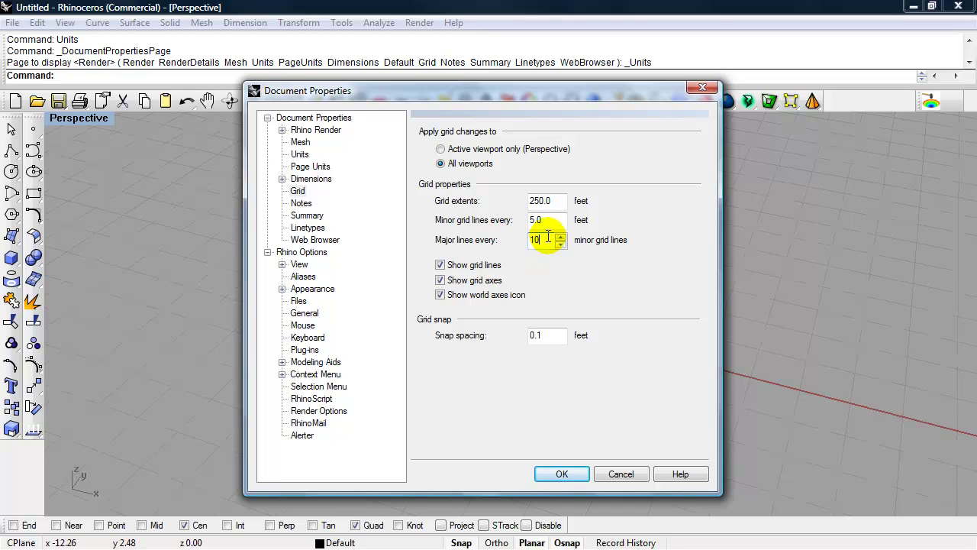
double_click(551, 336)
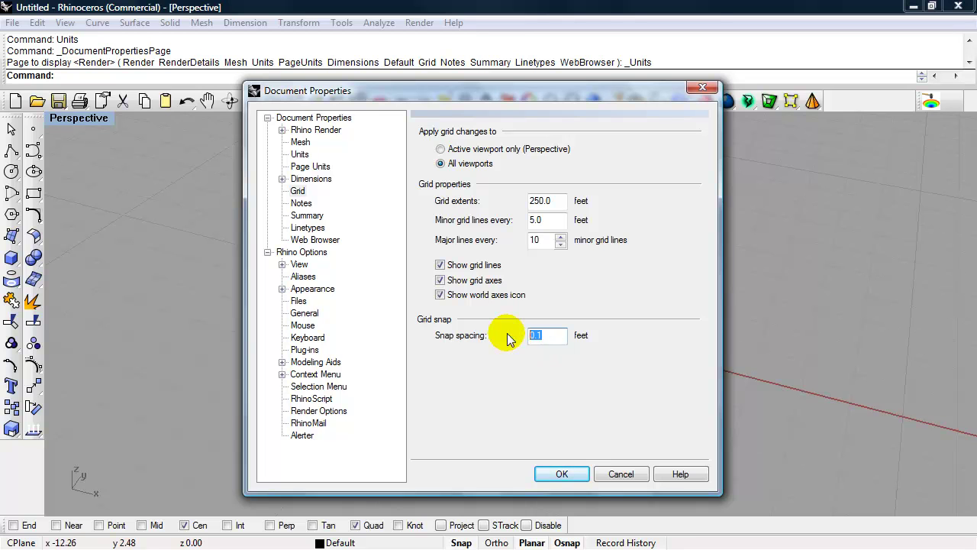
text(5.0)
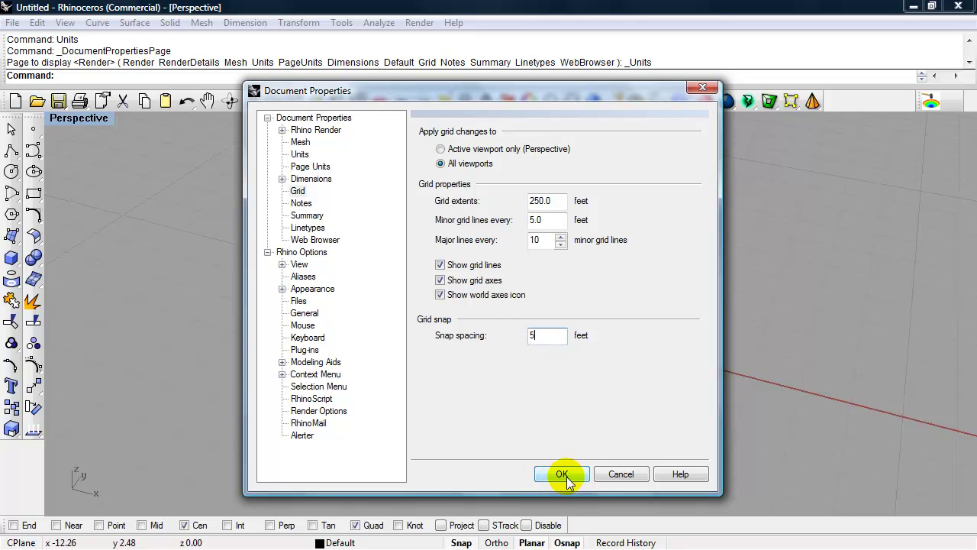
click(565, 473)
right_drag(451, 366, 451, 373)
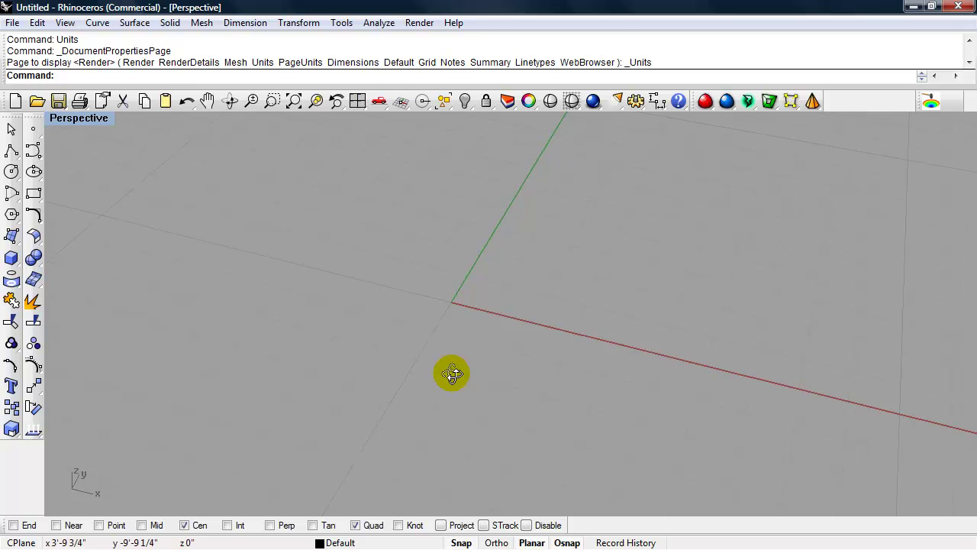
Draw a circle of radius 100 centred on the origin
click(11, 171)
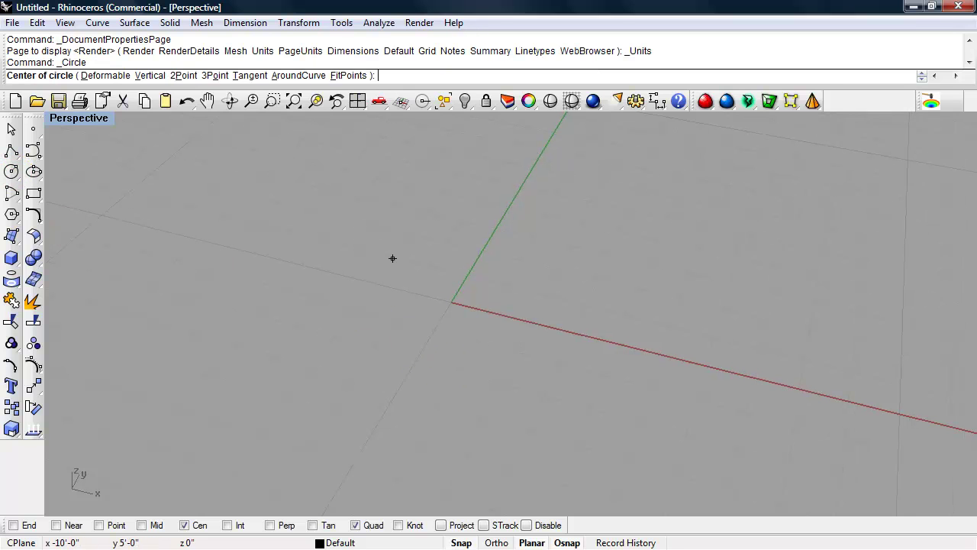
click(462, 298)
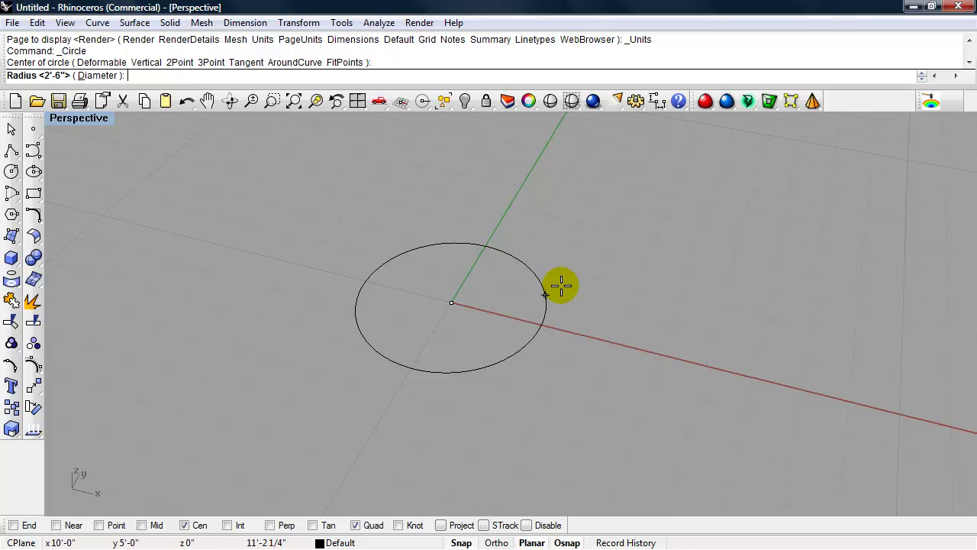
text(100)
right_click(561, 289)
scroll(449, 359, down, 5)
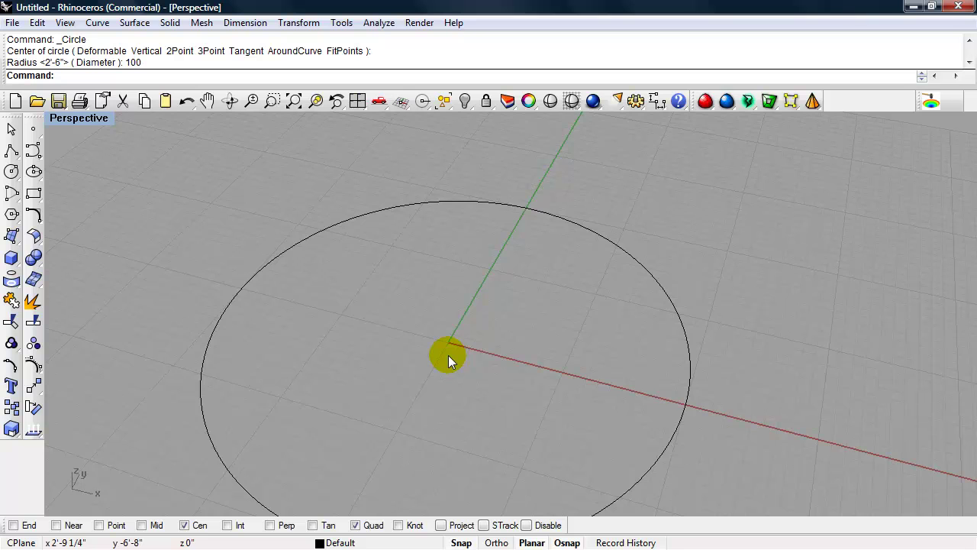
shift+right_drag(448, 355, 478, 309)
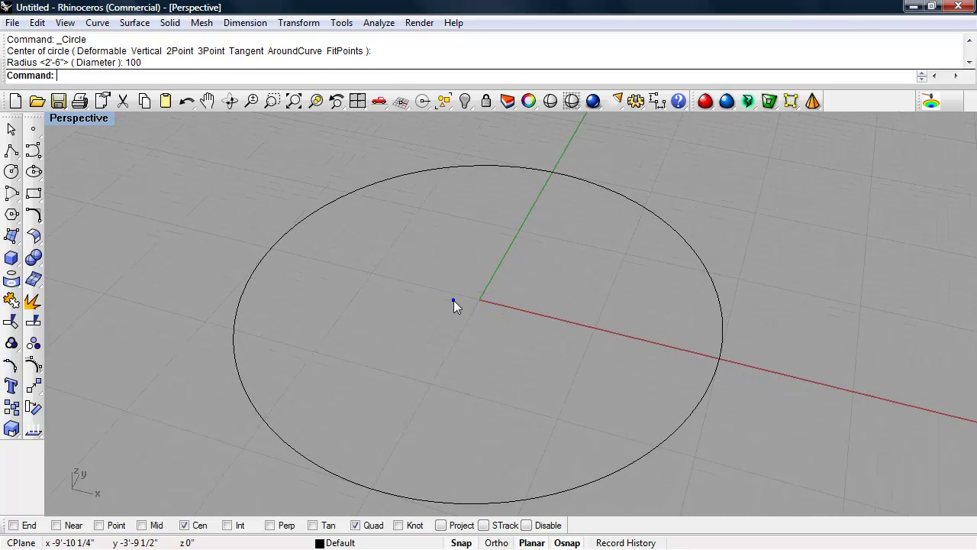
Add two more origin-centred circles with radii 50 and 10
right_click(455, 300)
click(479, 299)
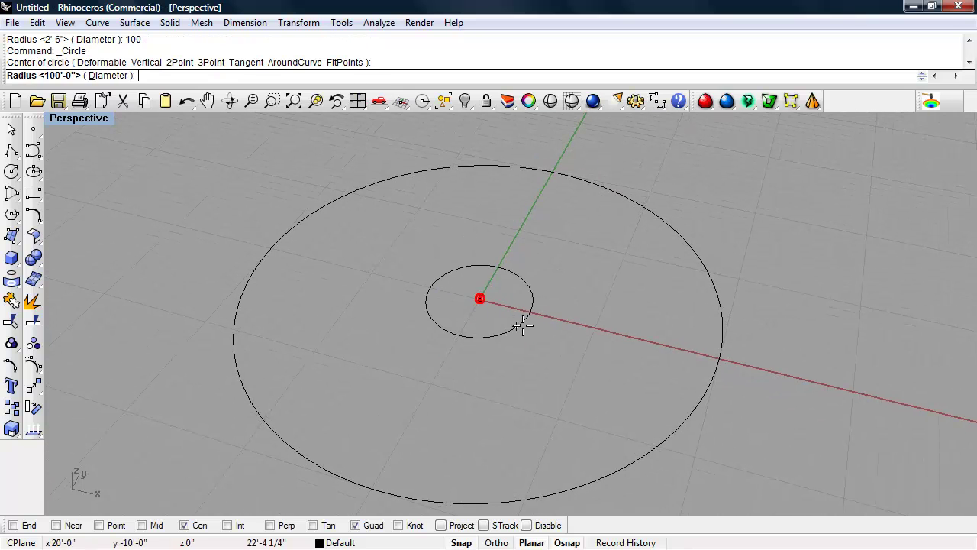
text(50)
key(Return)
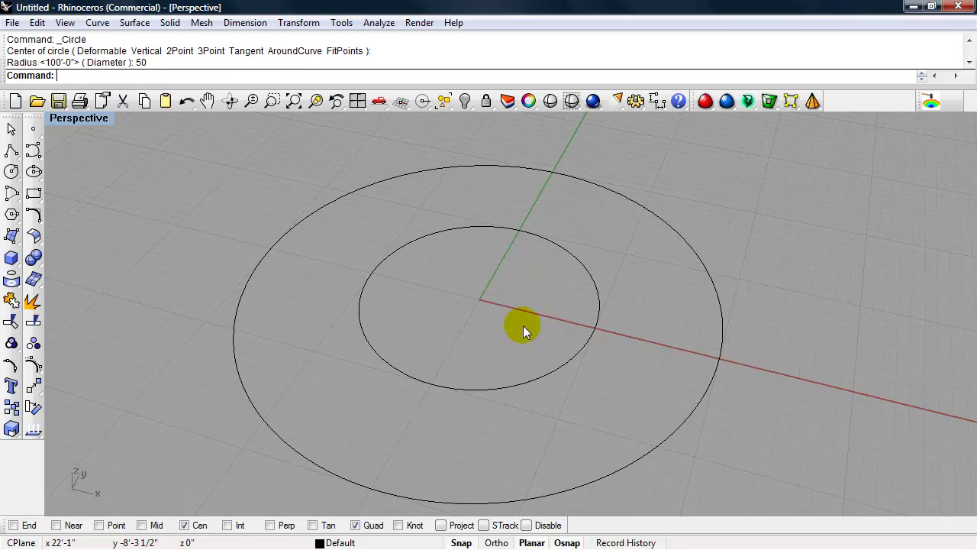
right_click(523, 326)
click(477, 300)
text(10)
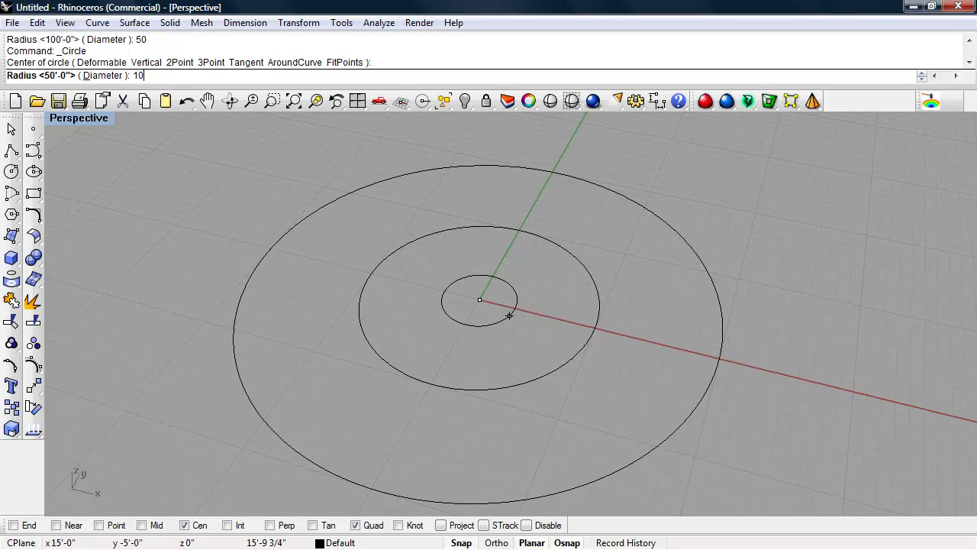
key(Return)
right_drag(521, 374, 492, 335)
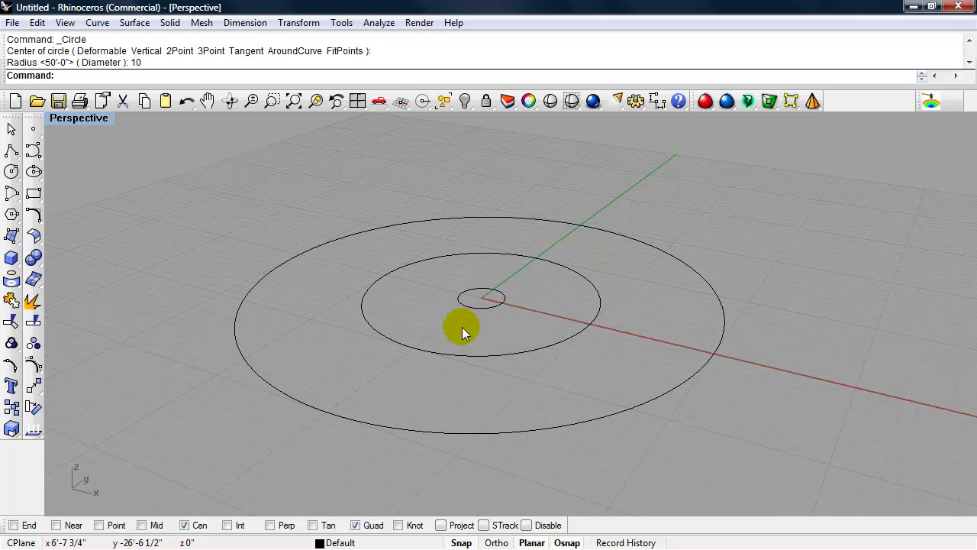
mouse_move(462, 330)
right_down()
mouse_move(438, 319)
mouse_move(465, 306)
mouse_move(406, 312)
mouse_move(446, 328)
right_up()
Move the 50 ft circle vertically up 25 ft from its centre
click(454, 366)
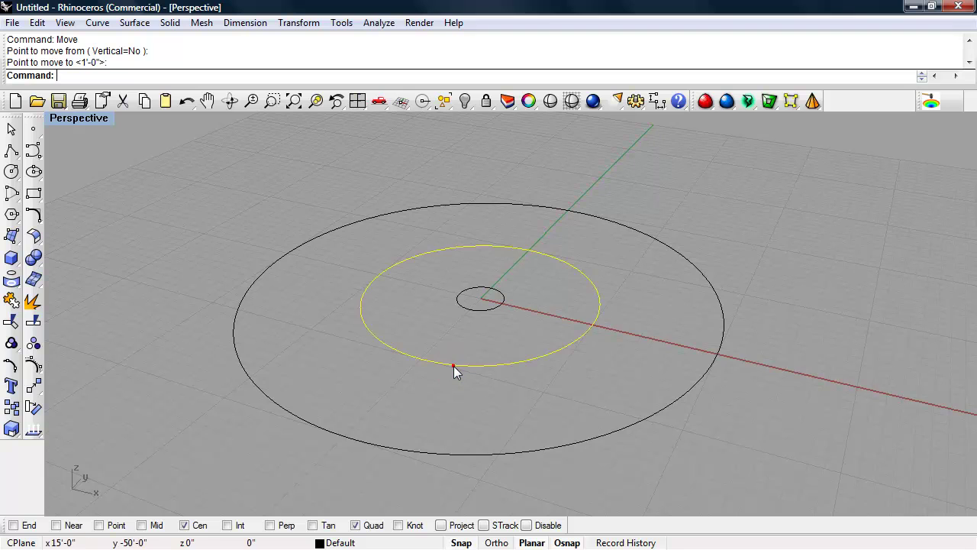
right_click(421, 387)
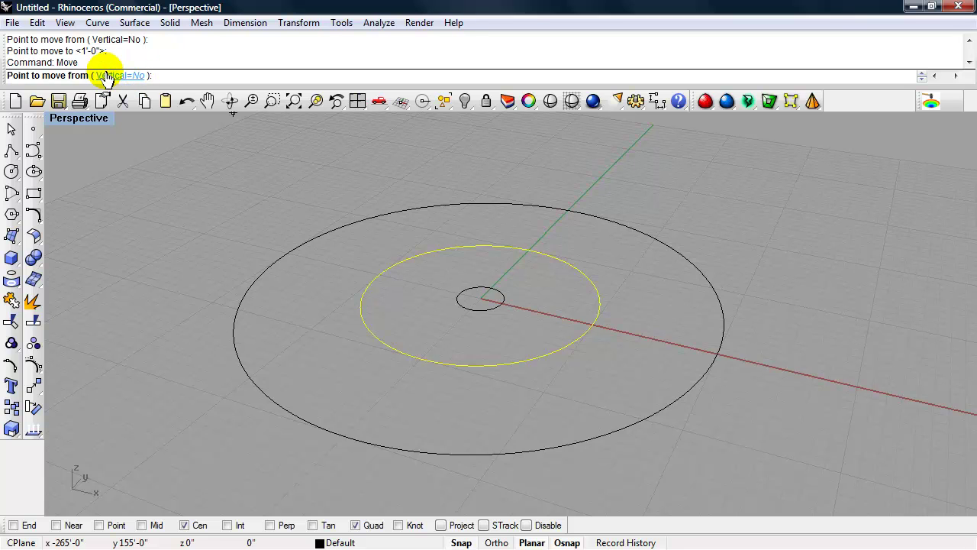
click(113, 76)
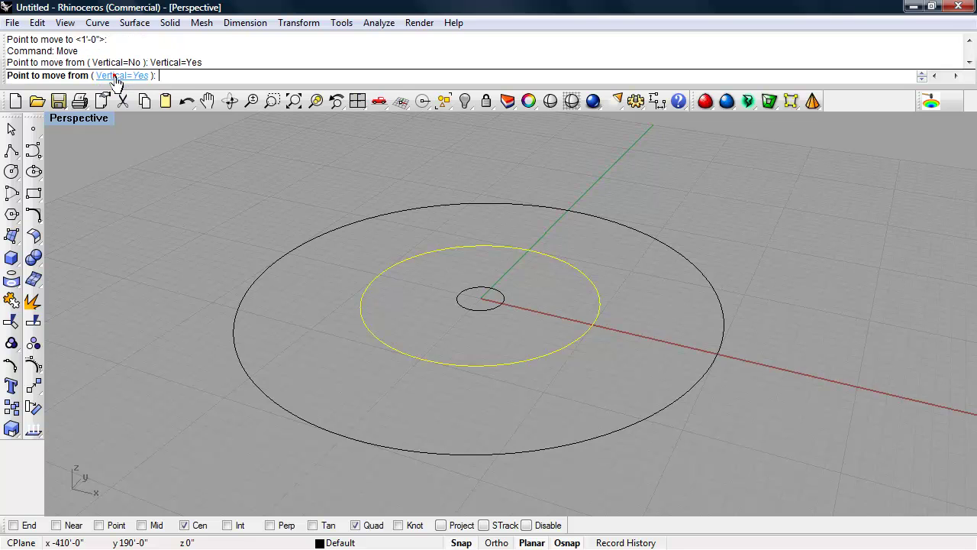
click(492, 367)
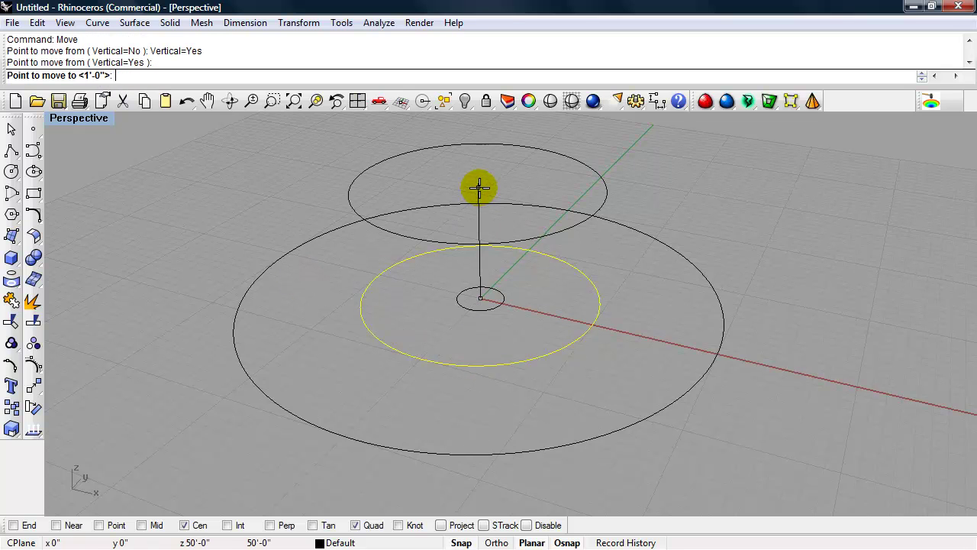
text(25)
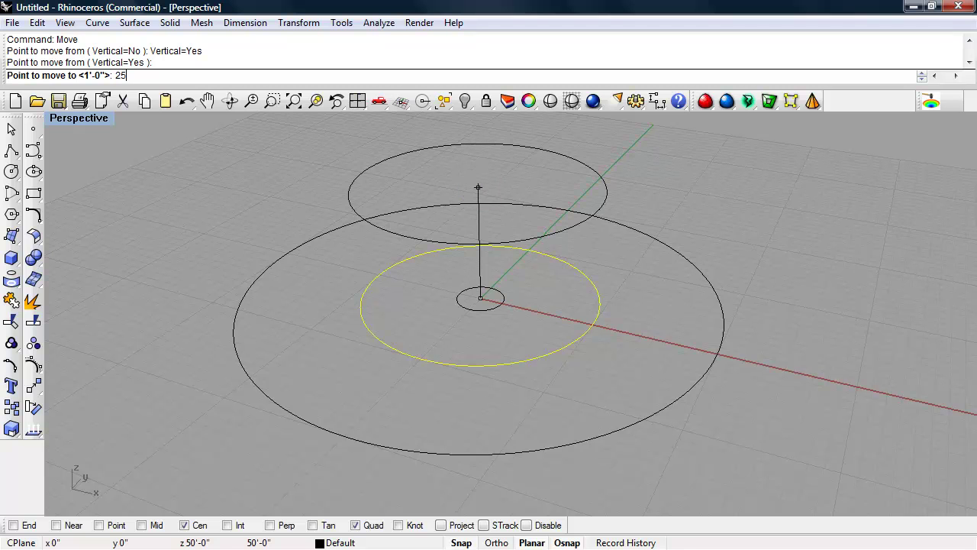
click(477, 187)
right_drag(483, 342, 497, 314)
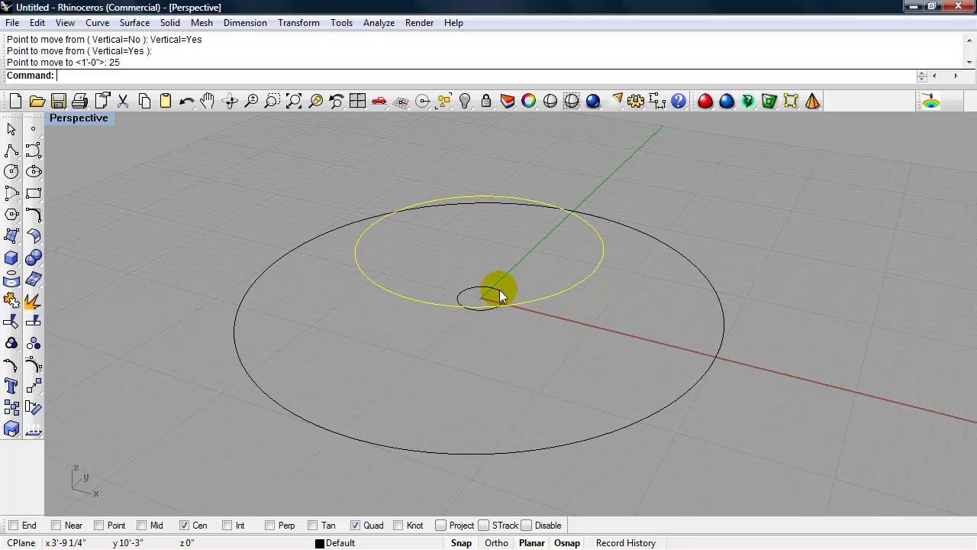
Move the 10 ft circle vertically up 35 ft from its centre
click(498, 290)
key(Return)
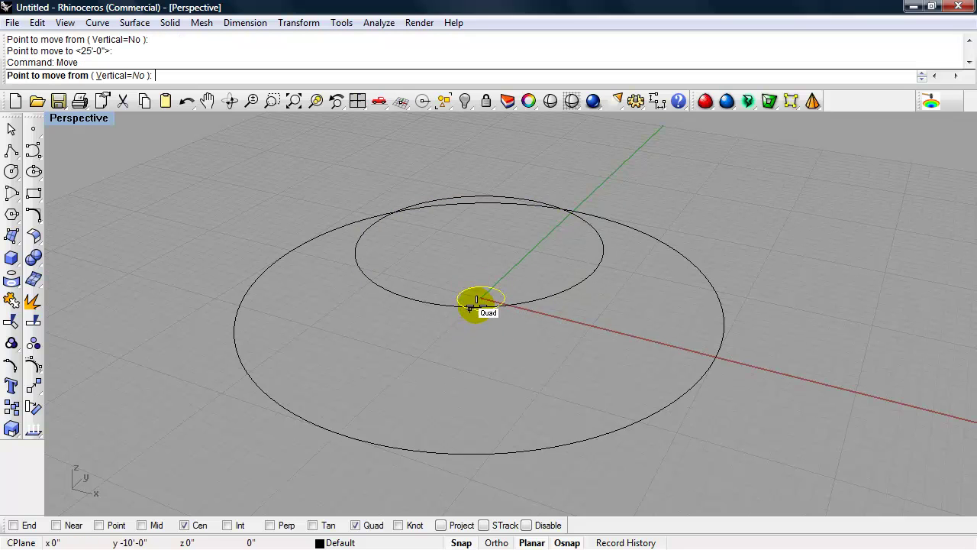
click(116, 74)
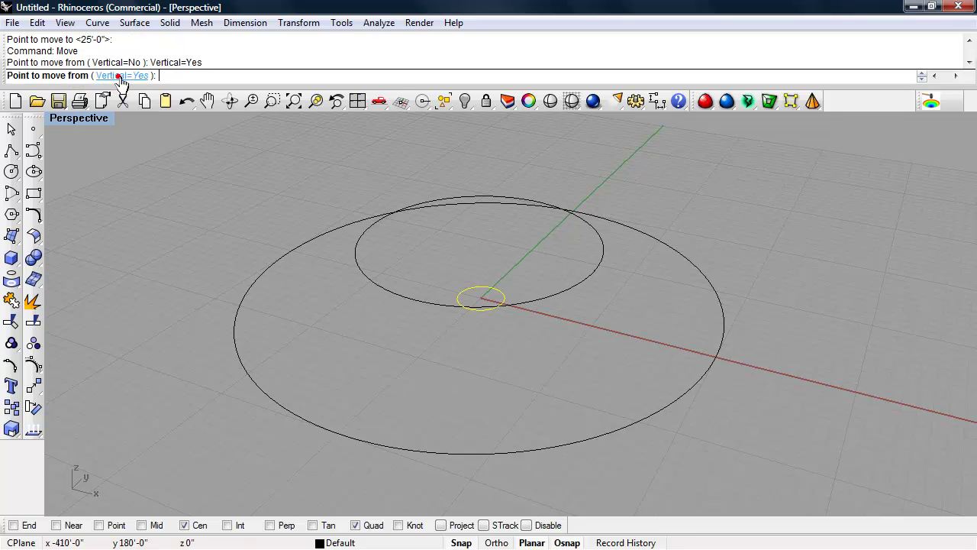
click(481, 297)
mouse_move(479, 244)
mouse_down()
mouse_move(483, 221)
mouse_move(482, 233)
mouse_up()
text(3)
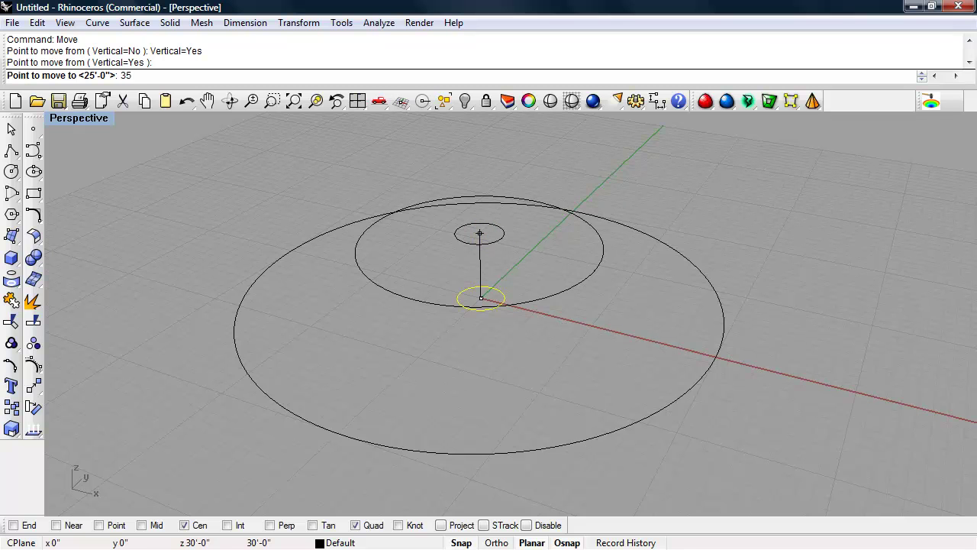
text(5)
key(Return)
right_drag(481, 297, 454, 293)
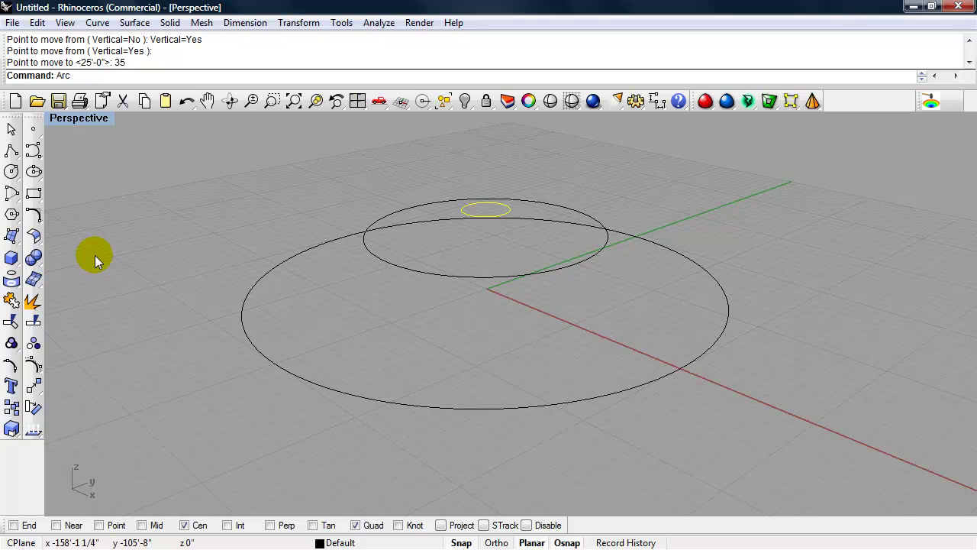
Draw a three-point arc from the large circle's quadrant, through the medium circle, to the small circle
key(Return)
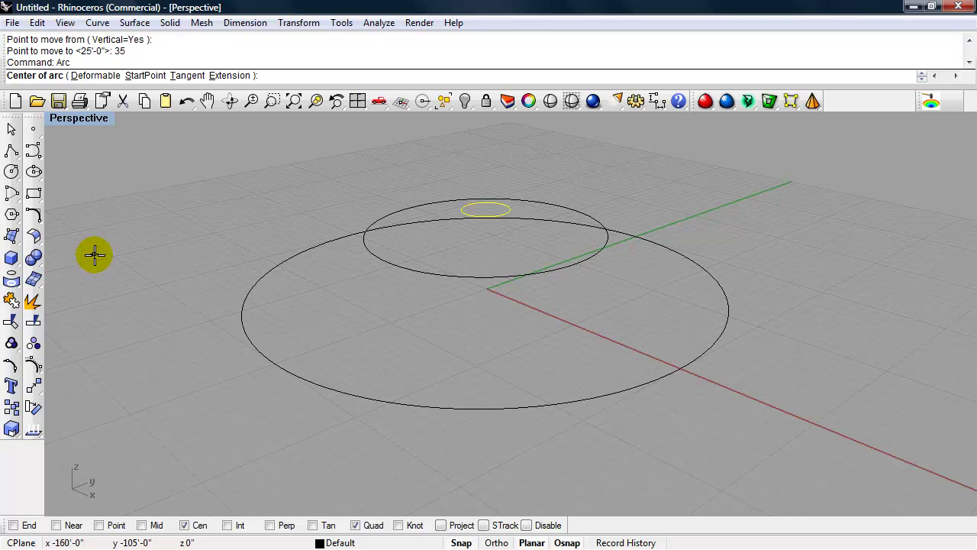
click(147, 76)
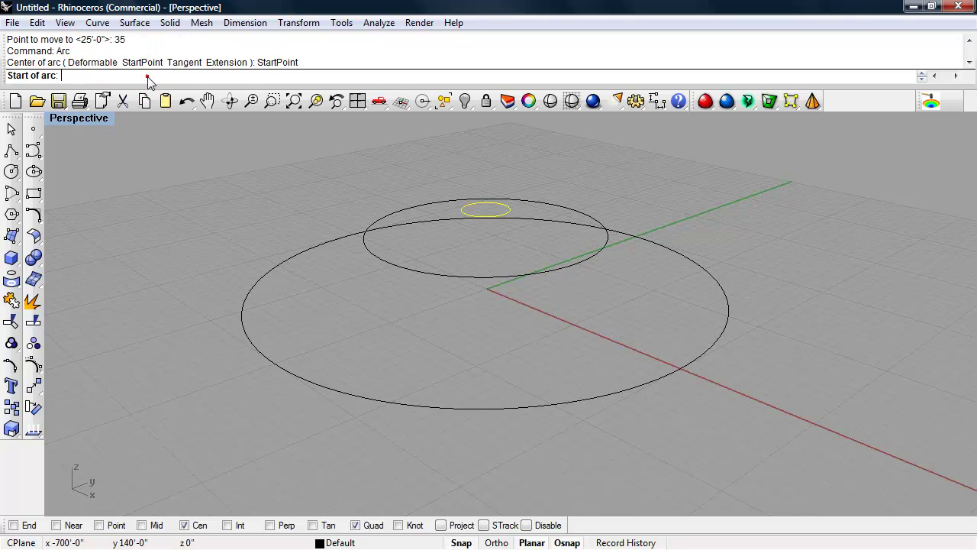
click(681, 367)
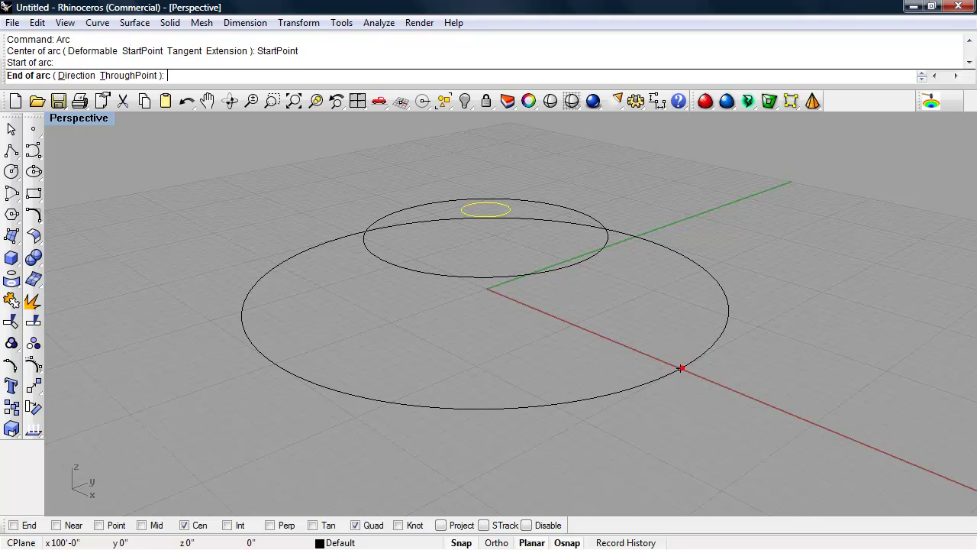
click(502, 213)
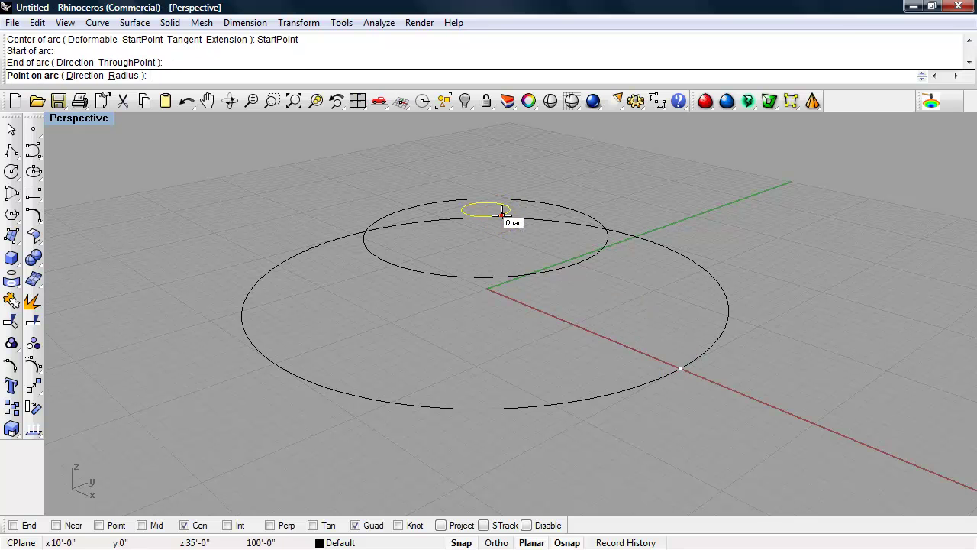
click(571, 264)
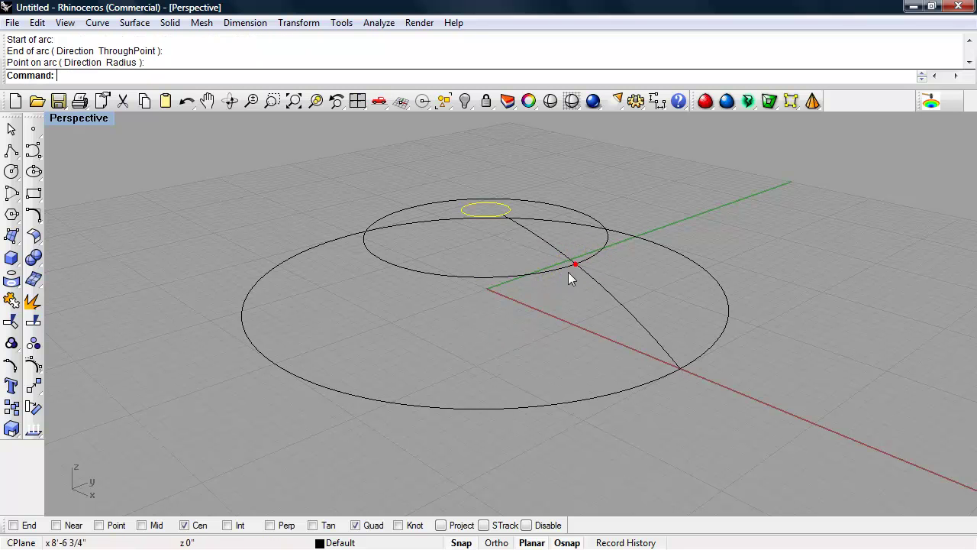
right_drag(537, 301, 524, 346)
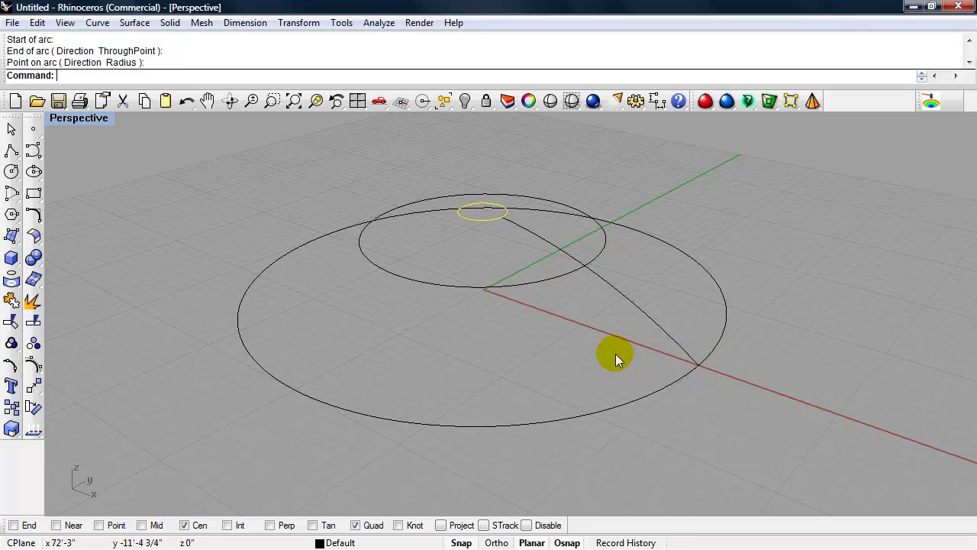
Draw a radius-5 circle centred at the arc's lower end on the large circle
key(Return)
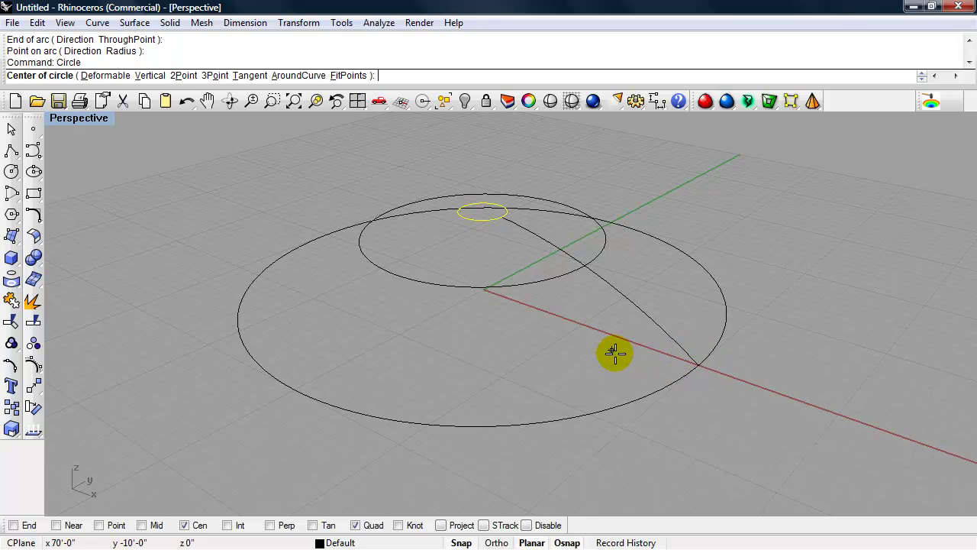
click(699, 365)
click(731, 386)
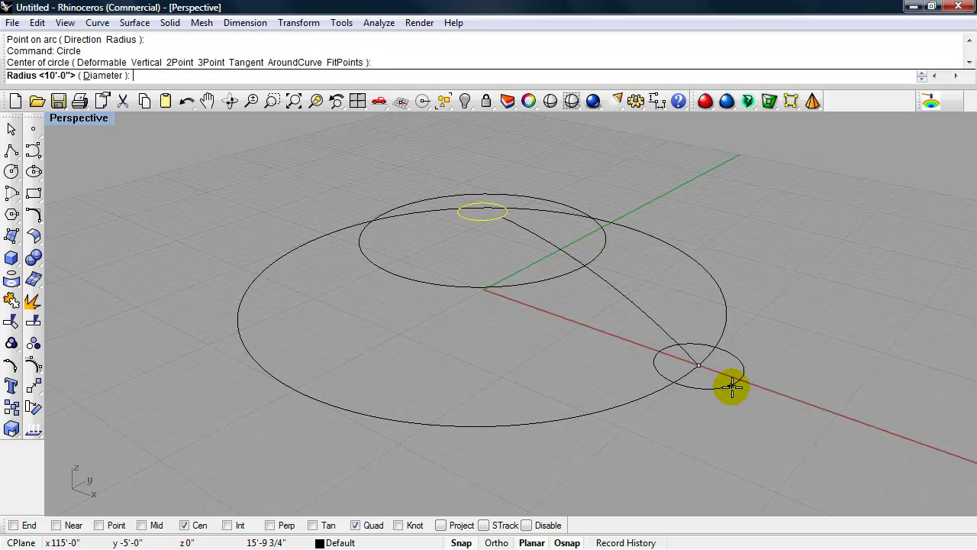
text(5)
right_click(732, 387)
right_drag(732, 387, 697, 389)
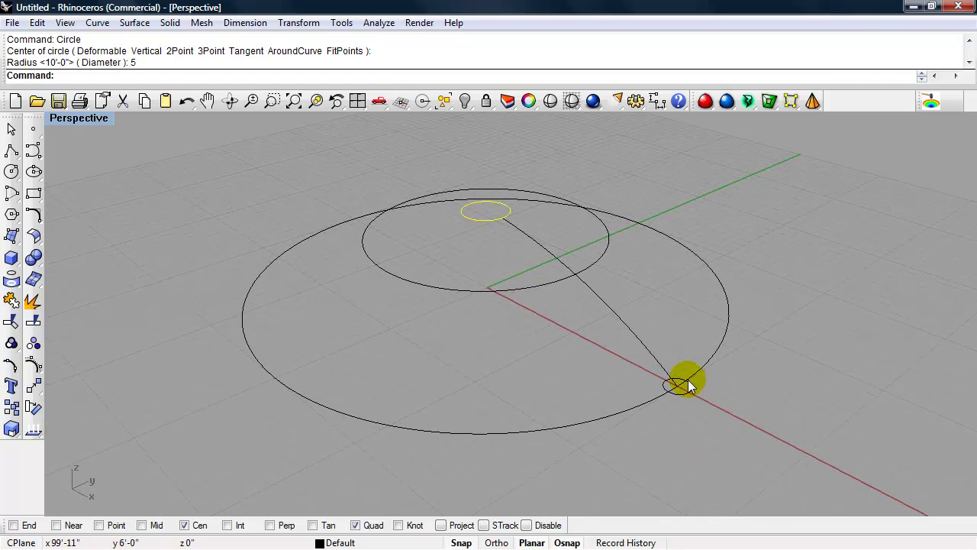
right_drag(574, 329, 577, 323)
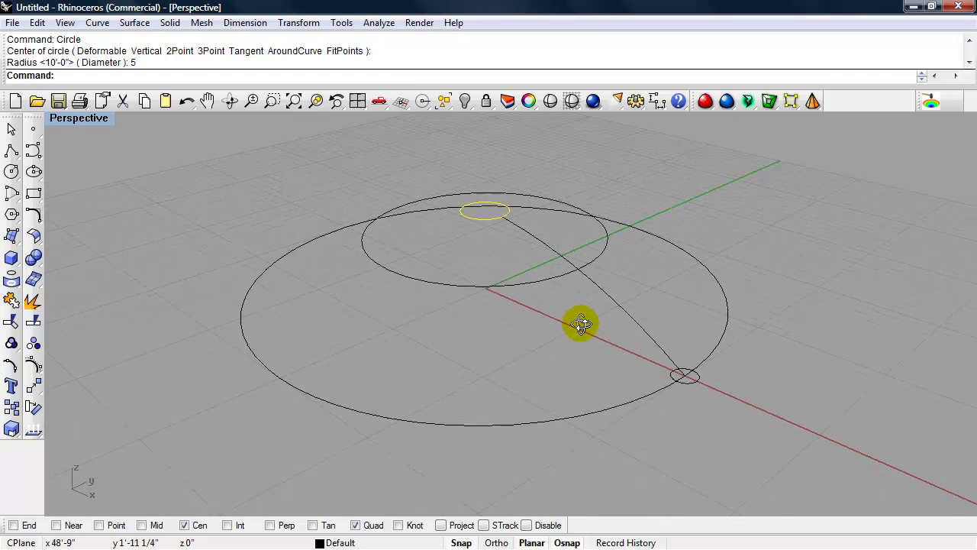
Select the connecting arc and the raised medium circle
click(585, 277)
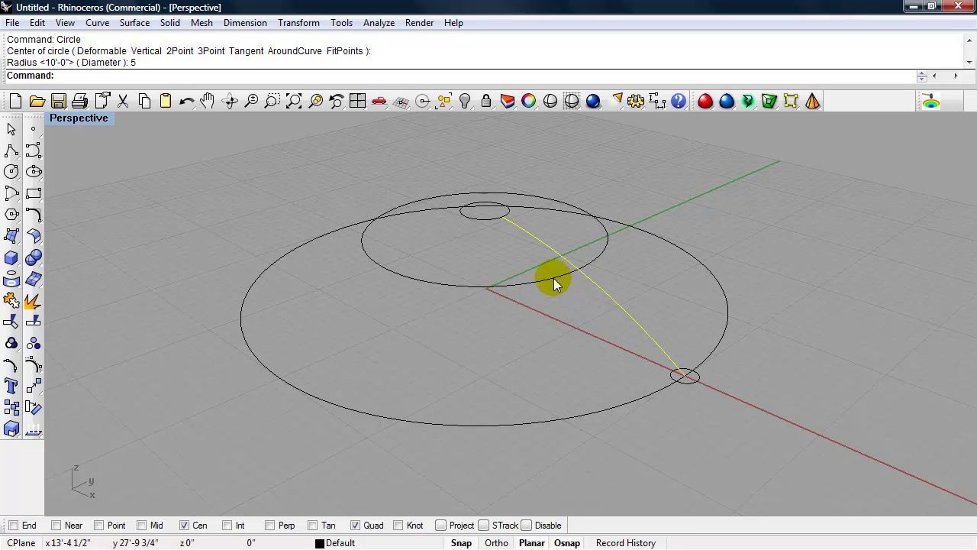
click(565, 279)
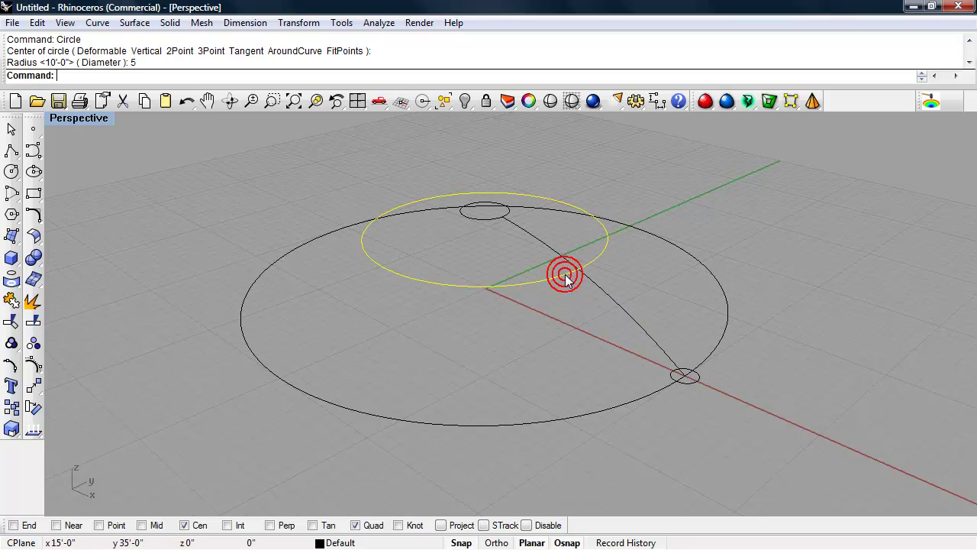
right_drag(504, 323, 522, 314)
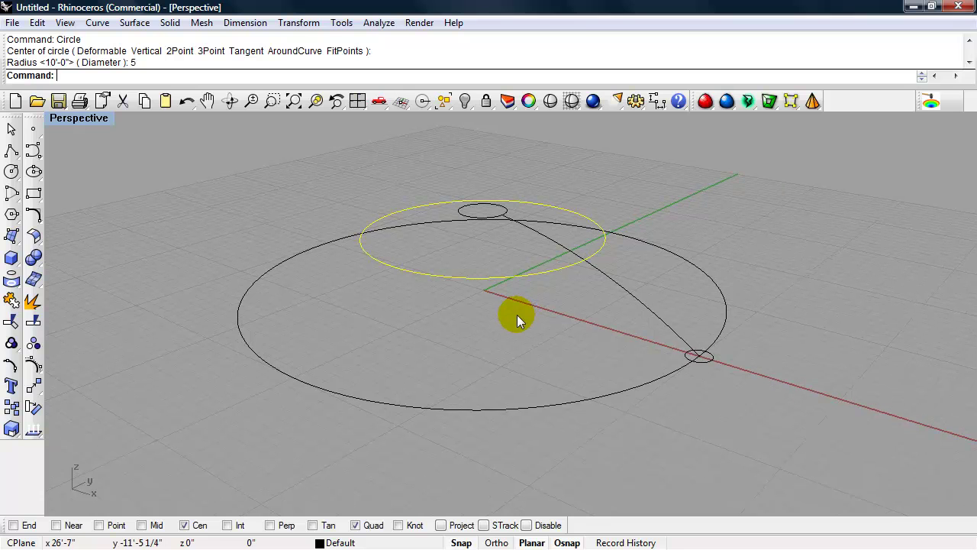
Draw a line from a ground point in front of the base to the medium circle's edge, then select it
text(line)
key(Return)
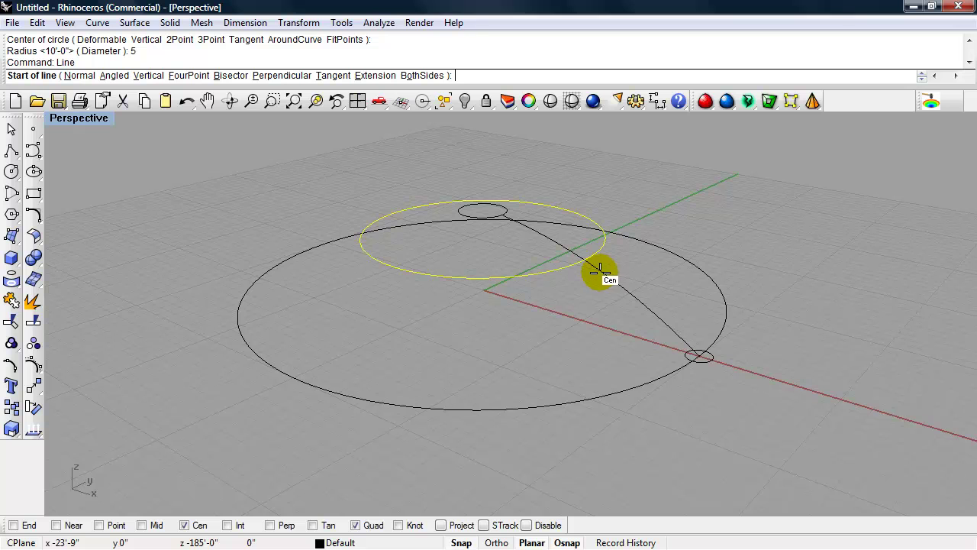
scroll(601, 277, down, 5)
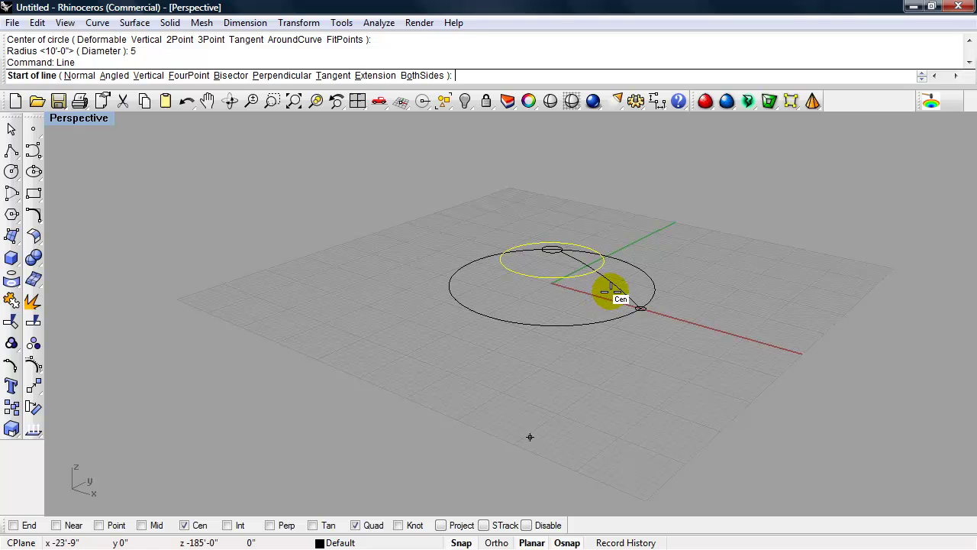
click(530, 437)
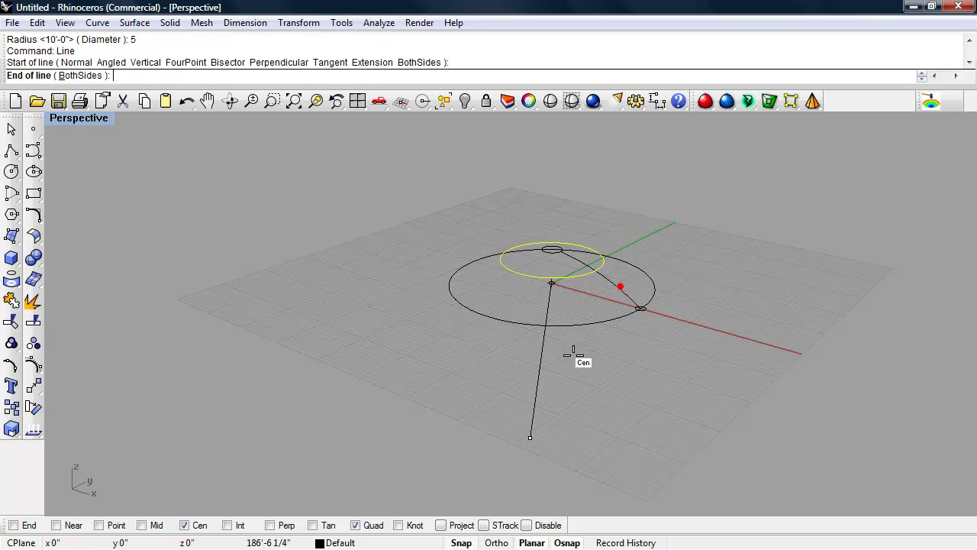
click(595, 269)
right_drag(585, 315, 498, 314)
scroll(568, 310, up, 3)
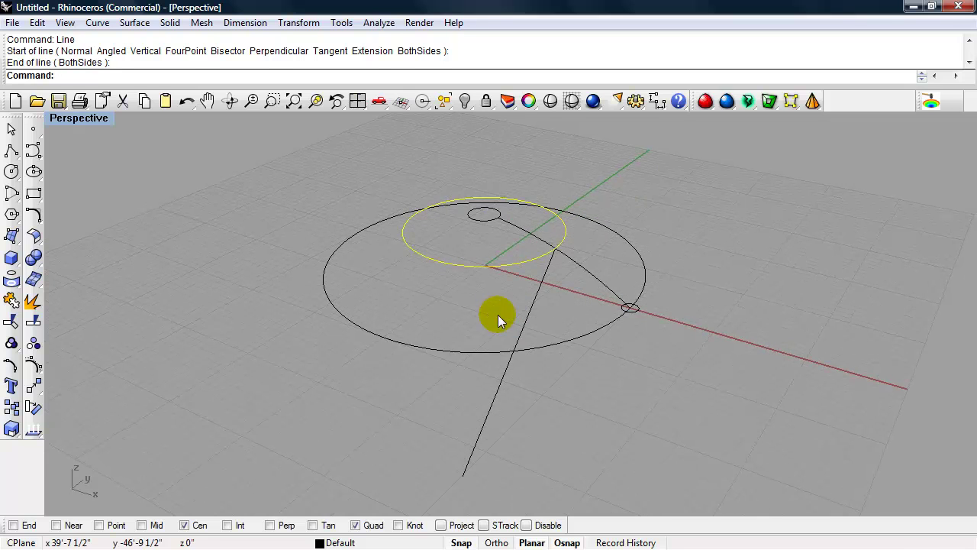
click(535, 302)
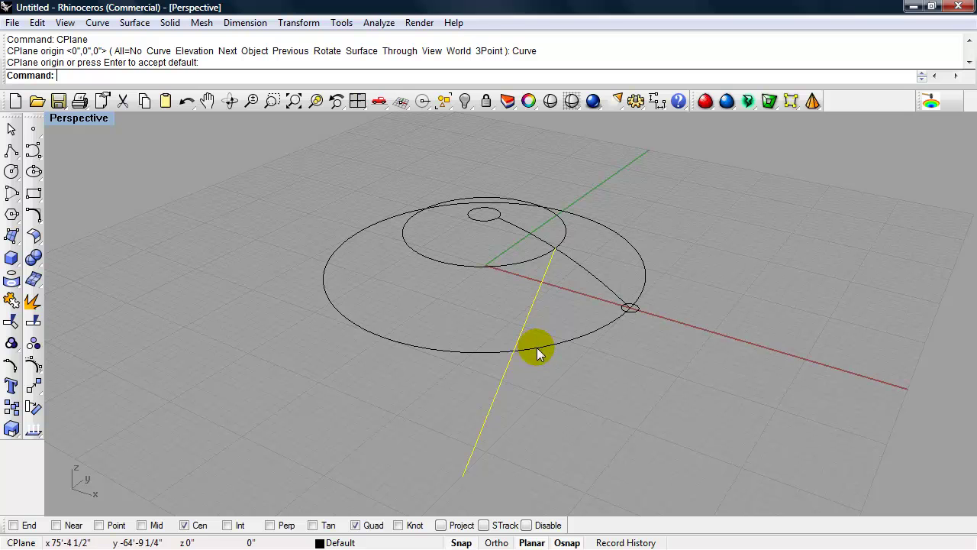
Set the construction plane perpendicular to the beam line, with its origin at the beam's inner end
click(602, 392)
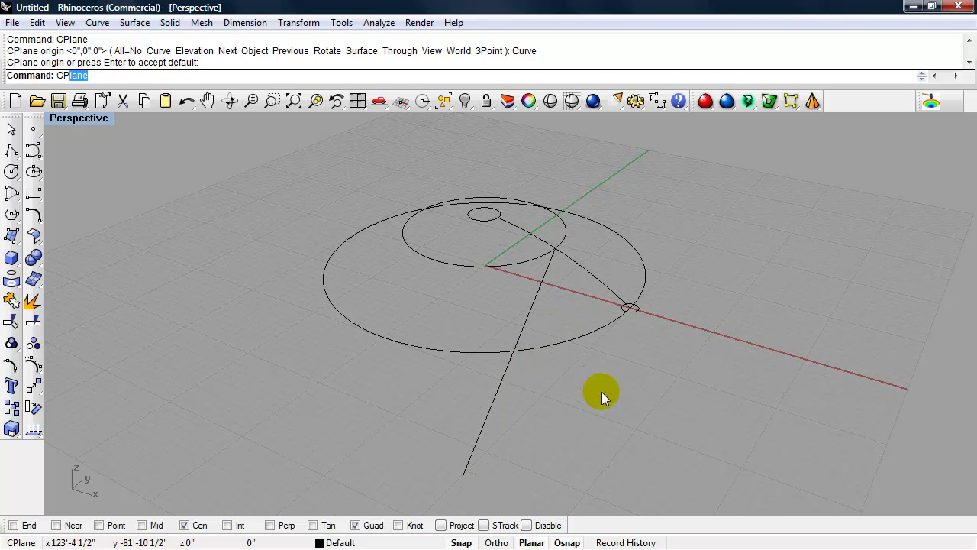
key(Return)
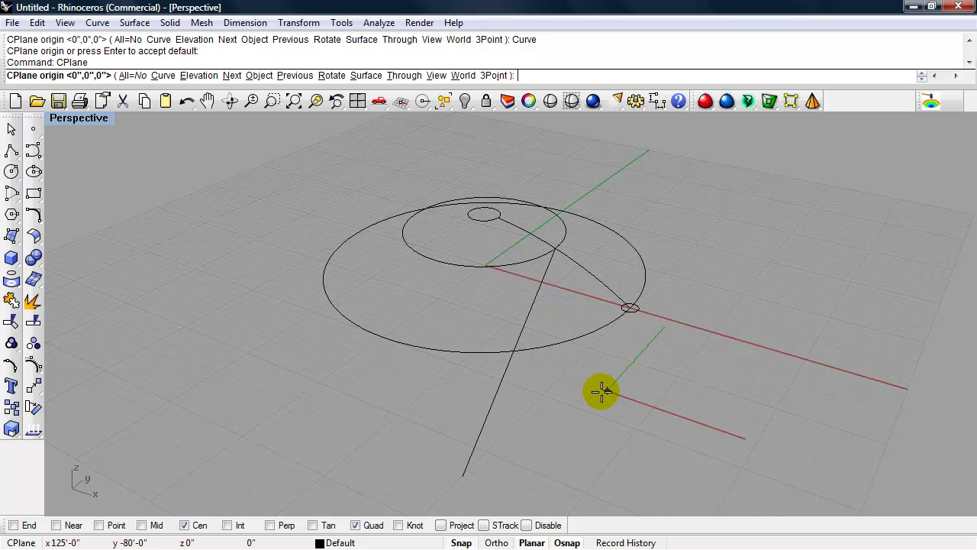
click(163, 75)
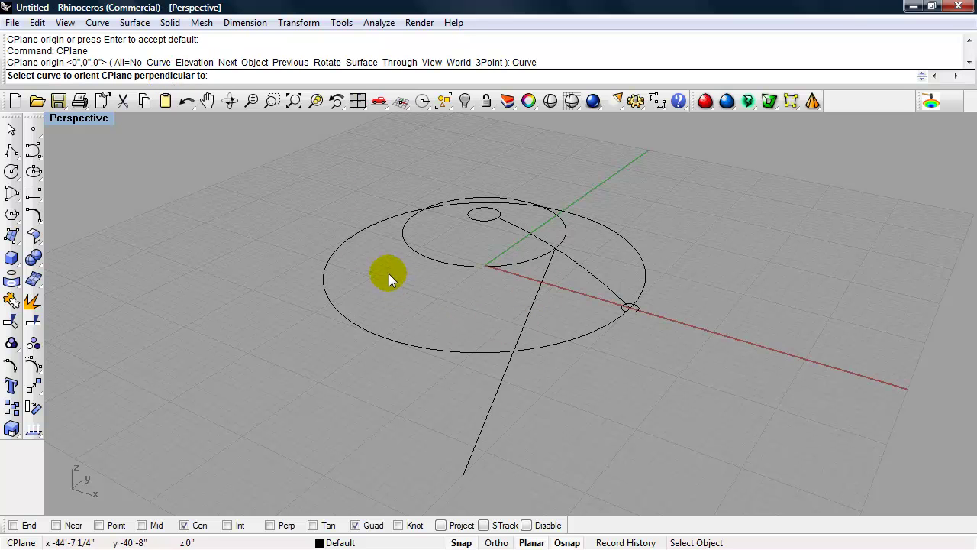
click(537, 295)
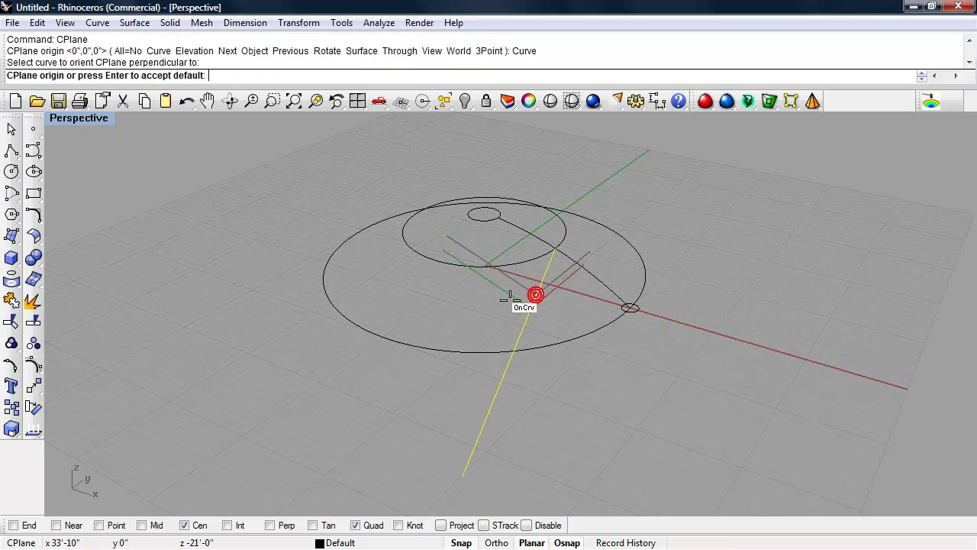
click(554, 246)
right_drag(557, 287, 512, 321)
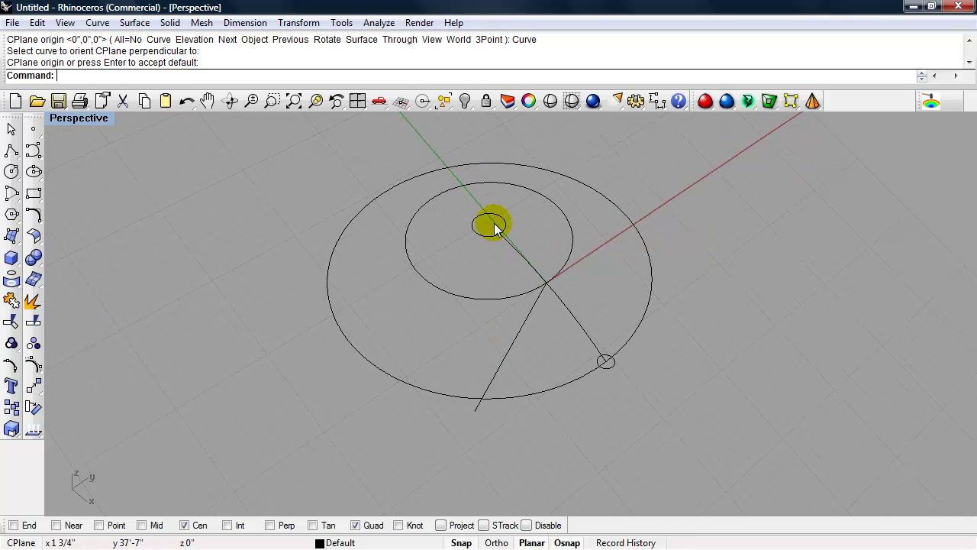
click(532, 303)
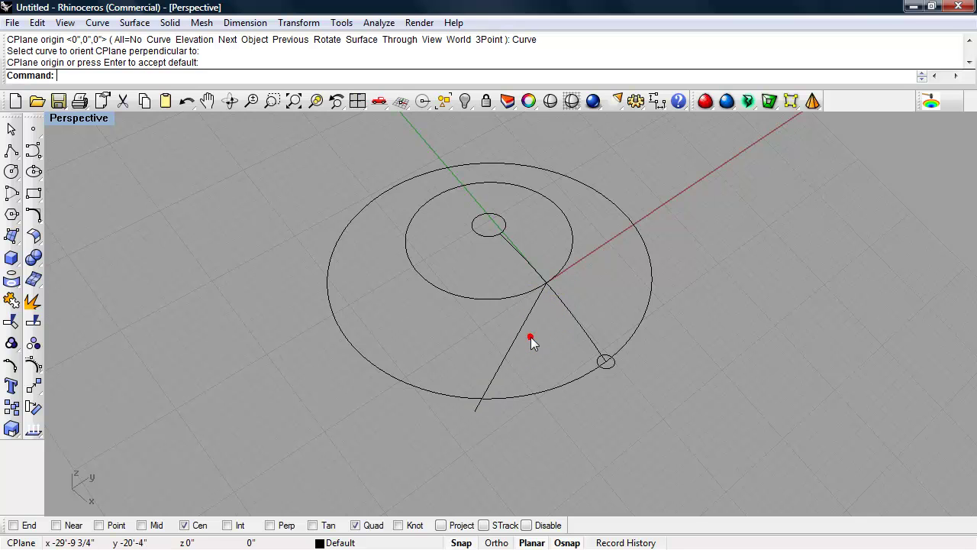
click(532, 340)
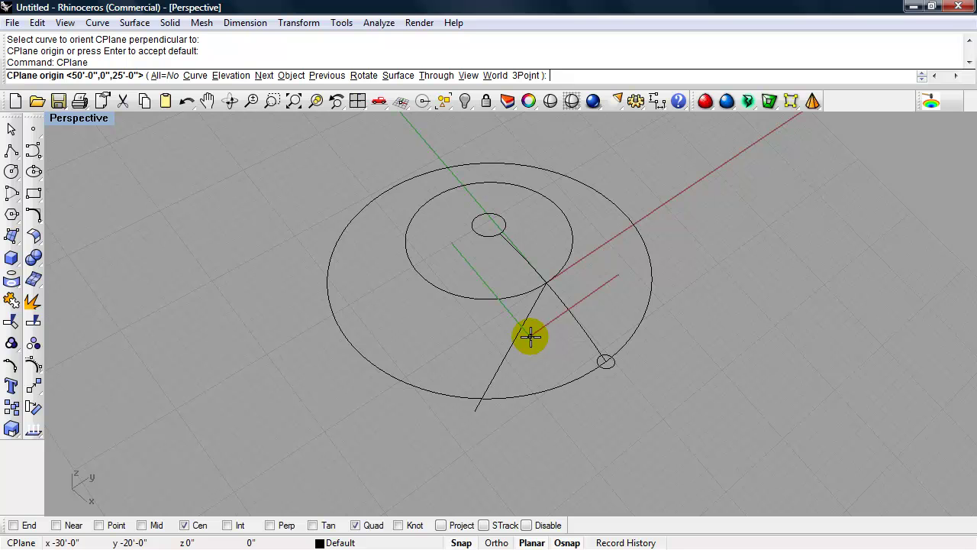
Rotate the construction plane 90 degrees about its X axis
click(364, 75)
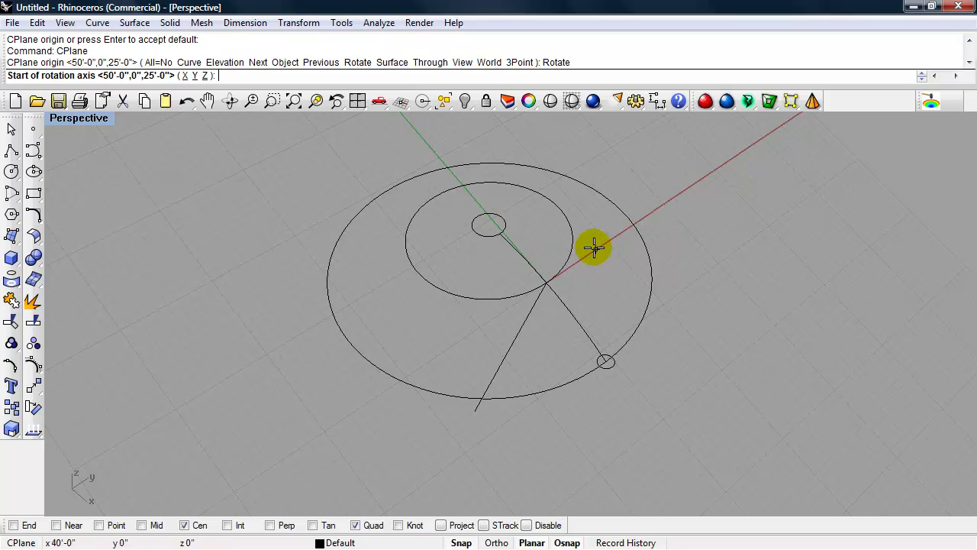
click(184, 75)
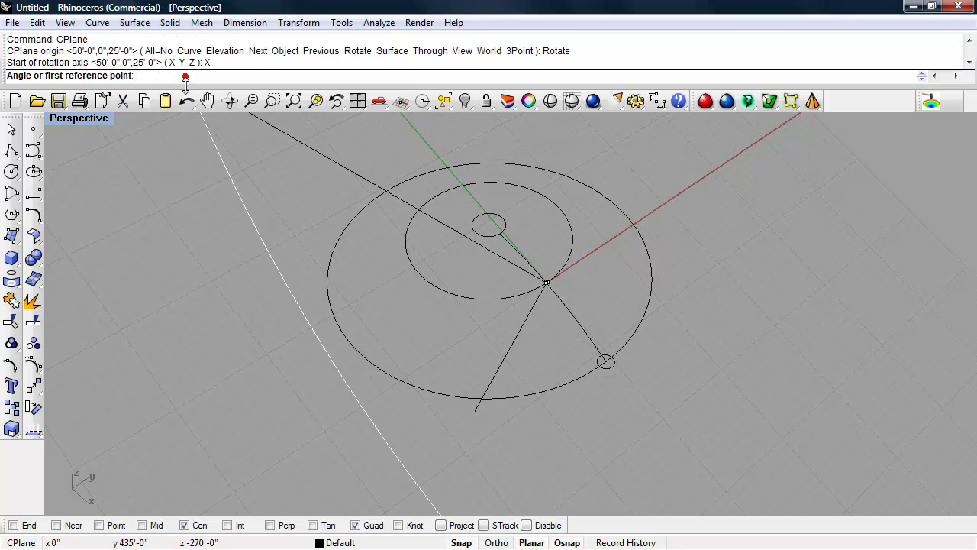
text(90)
key(Return)
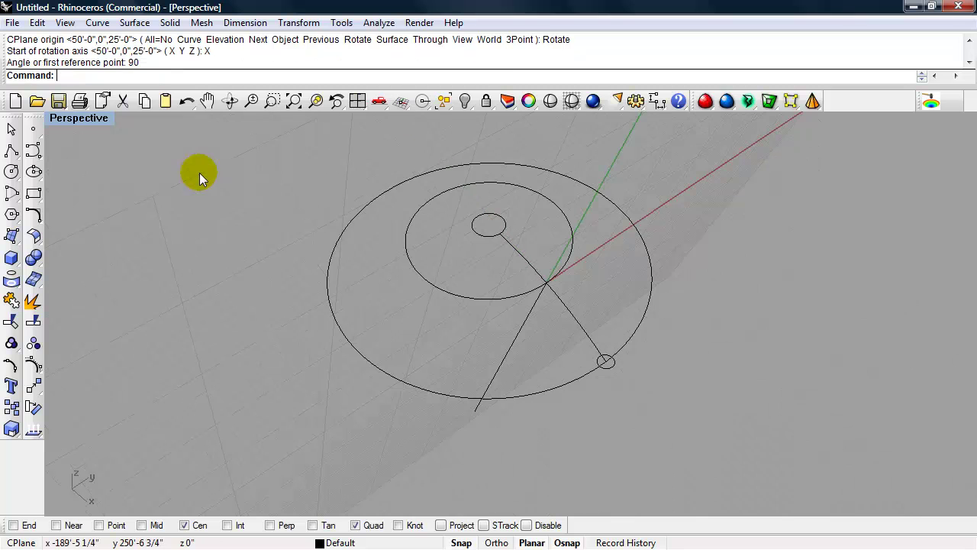
right_drag(443, 353, 275, 320)
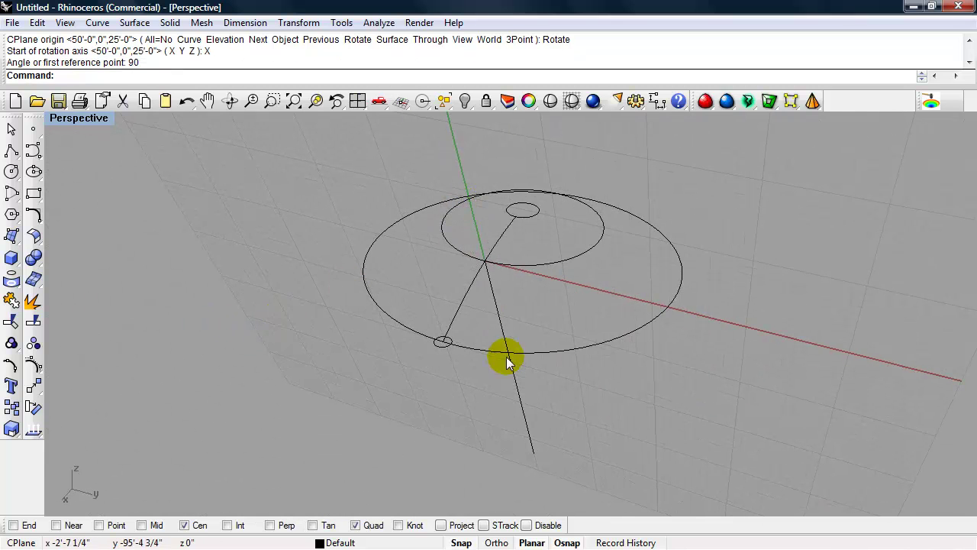
Draw a radius-10 circle centred on the construction plane origin at the beam's inner end
right_drag(436, 310, 502, 382)
scroll(544, 284, up, 6)
key(Return)
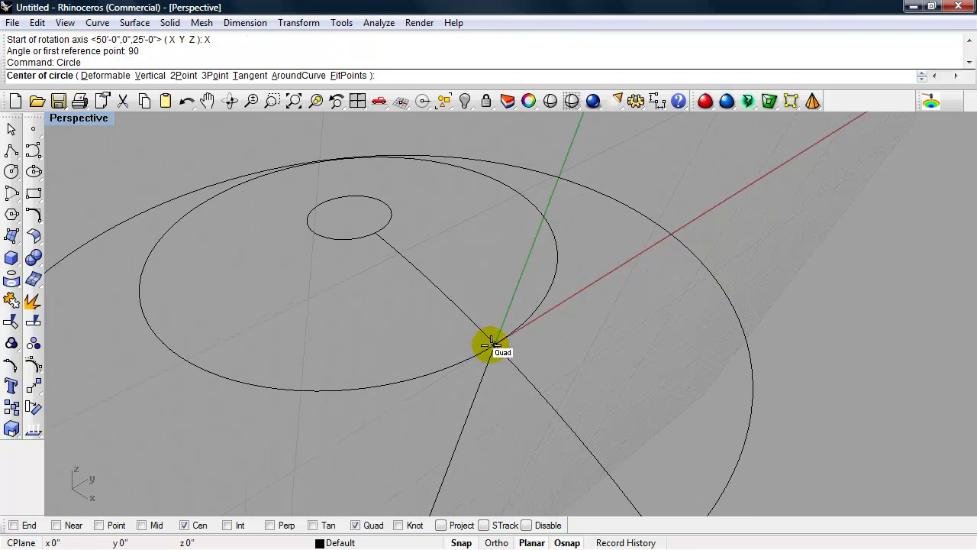
click(493, 344)
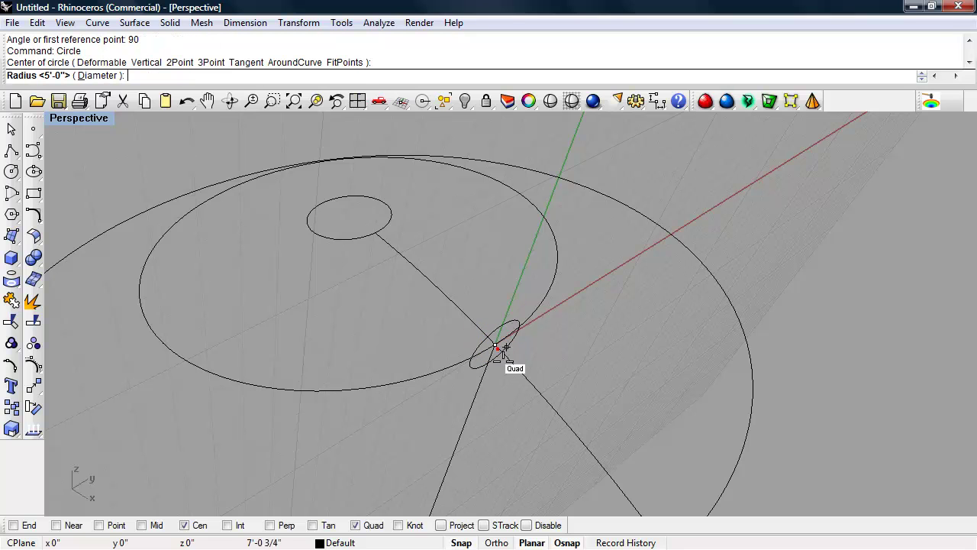
scroll(493, 344, up, 2)
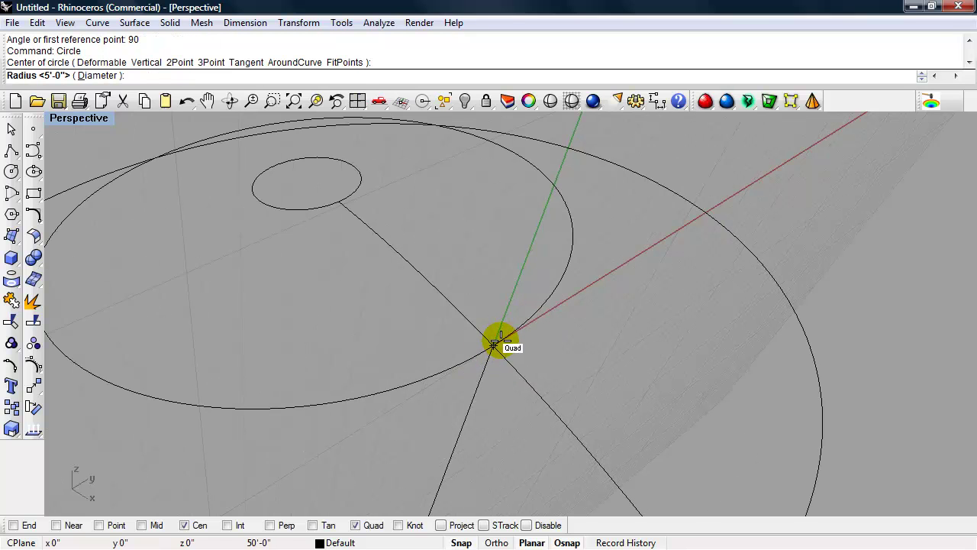
text(10)
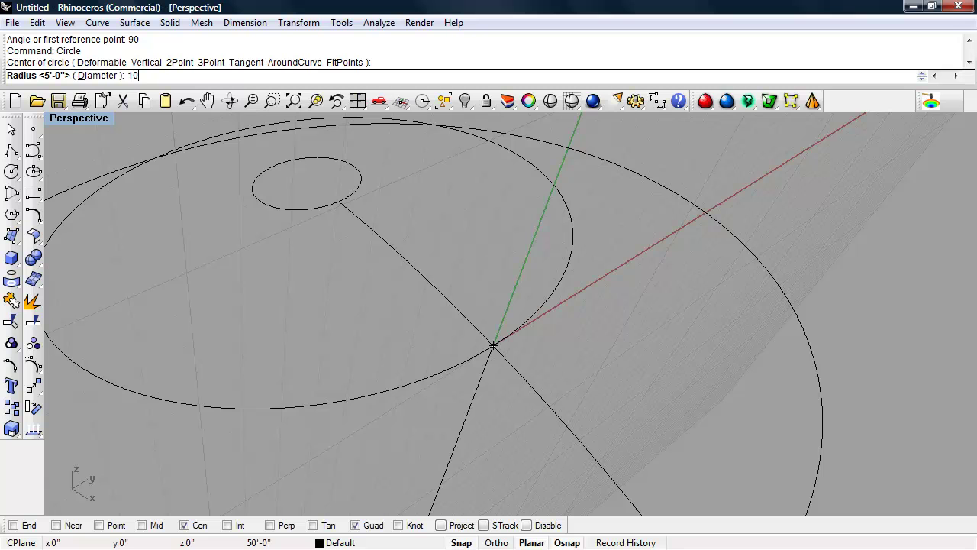
key(Return)
scroll(504, 347, down, 2)
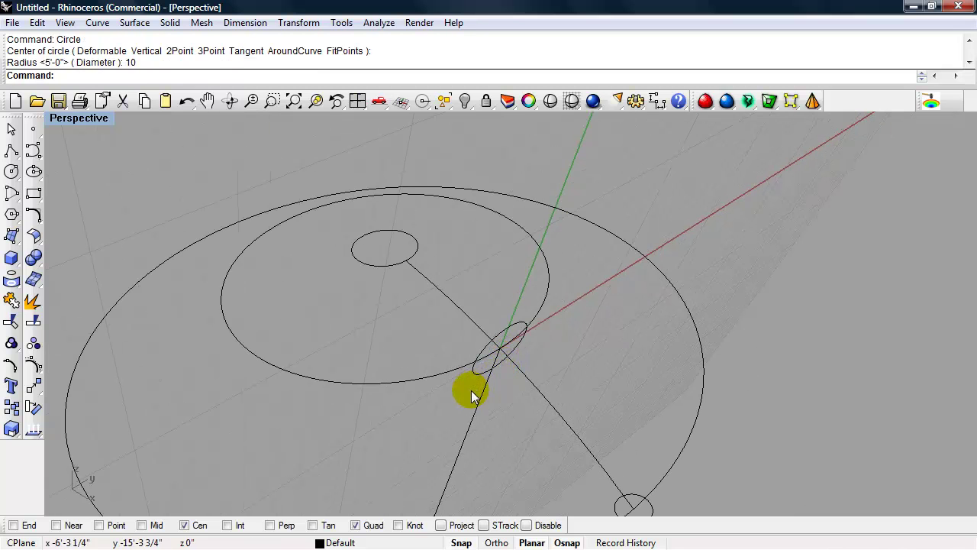
right_drag(471, 388, 503, 334)
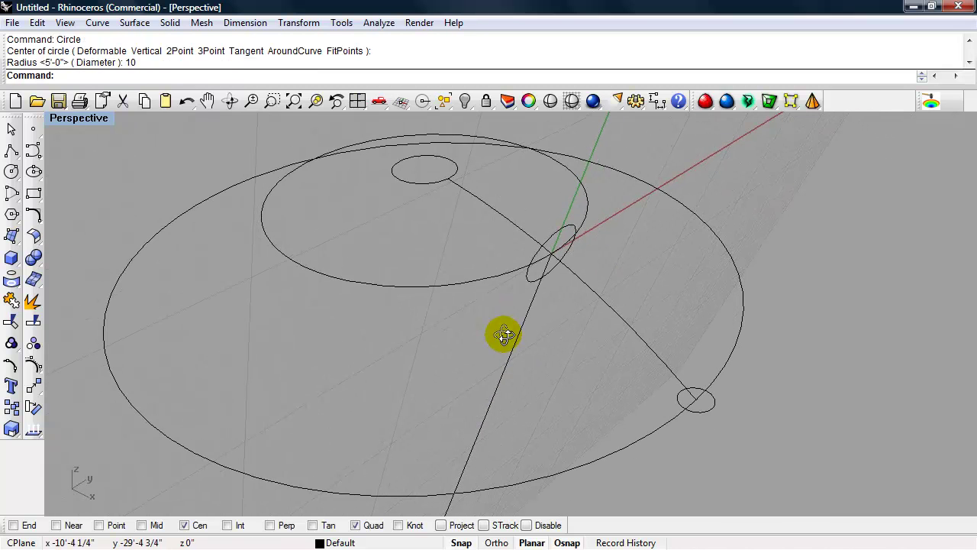
Loft the radius-5 outer circle and radius-10 inner circle into a tapered tube
click(681, 403)
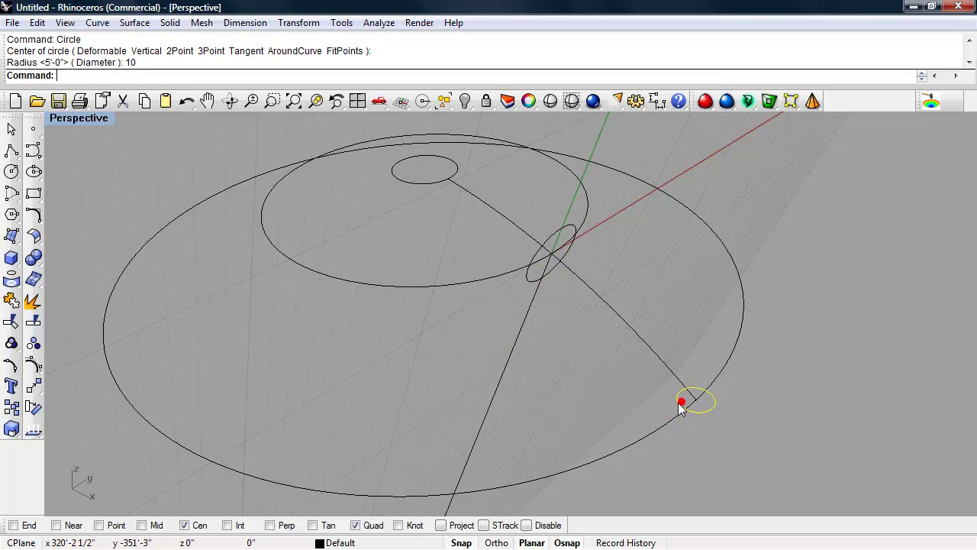
shift+click(553, 272)
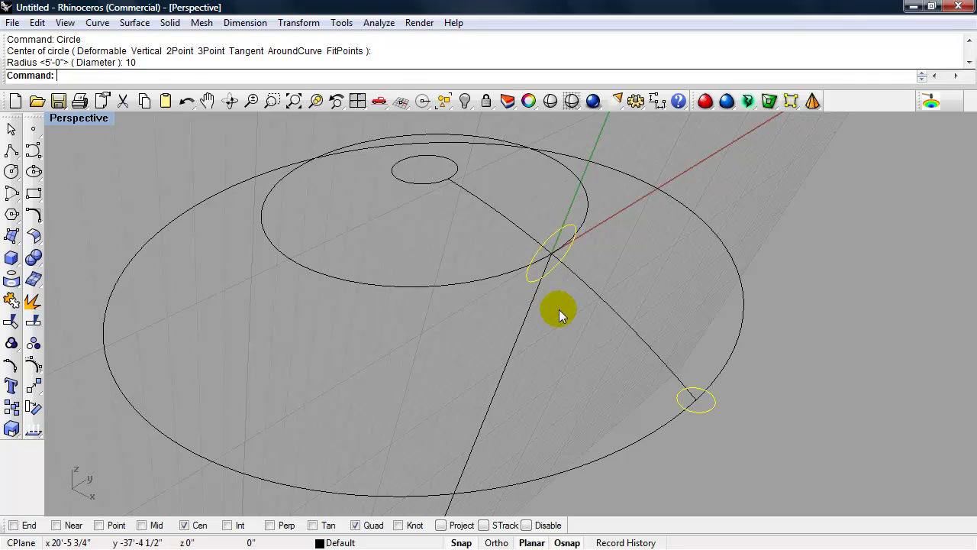
text(Loft)
key(Return)
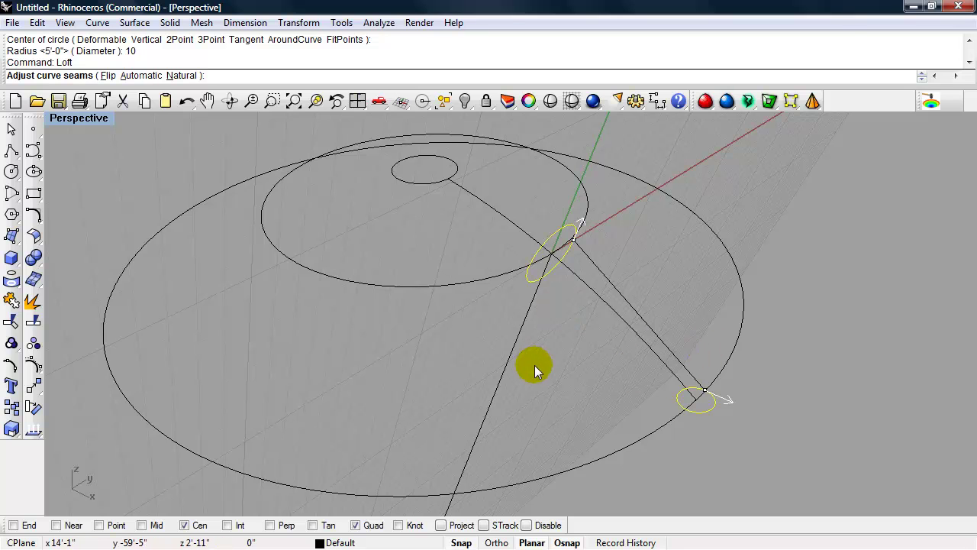
key(Return)
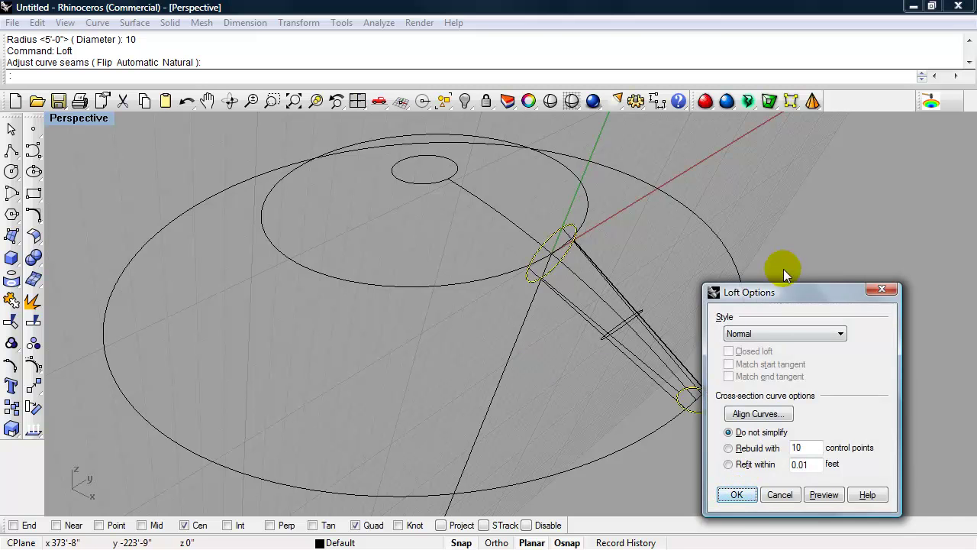
drag(780, 292, 787, 225)
click(743, 426)
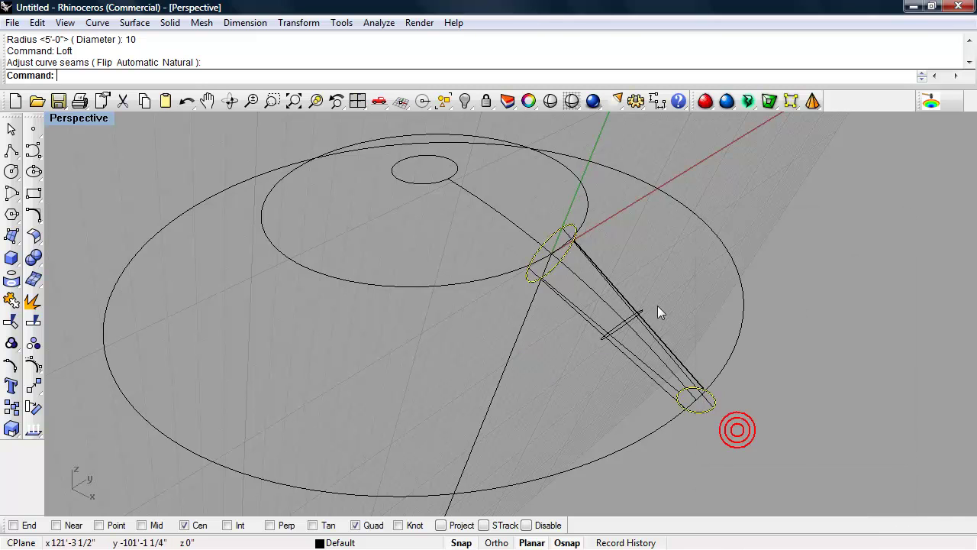
Switch Perspective to Shaded display and orbit to inspect the tapered beam
click(571, 102)
mouse_move(490, 268)
right_down()
mouse_move(465, 349)
mouse_move(531, 327)
mouse_move(482, 352)
mouse_move(452, 333)
right_up()
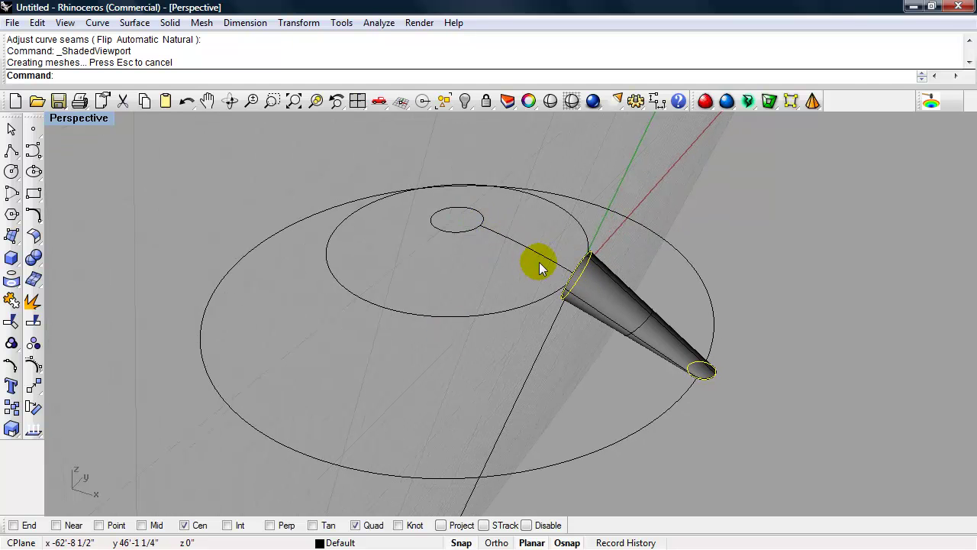
right_drag(498, 261, 476, 262)
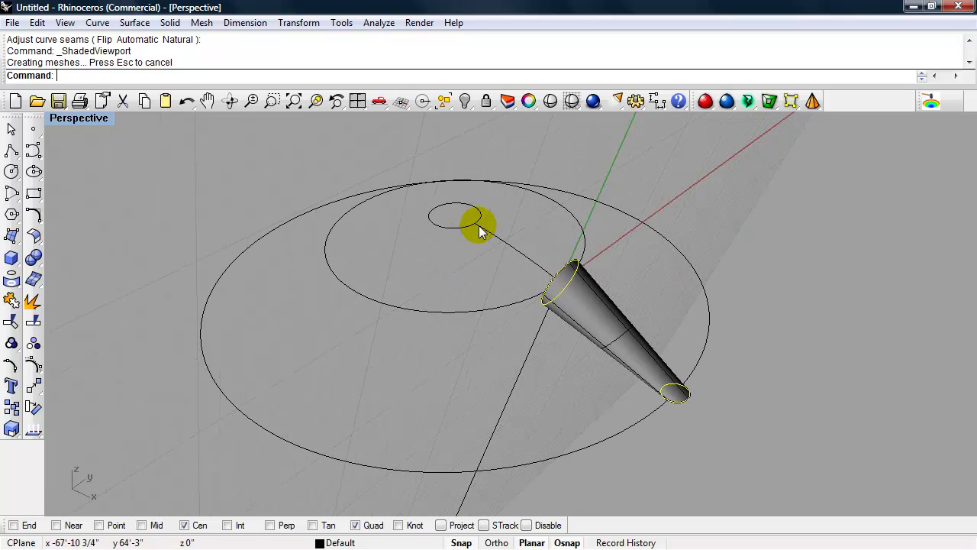
click(479, 231)
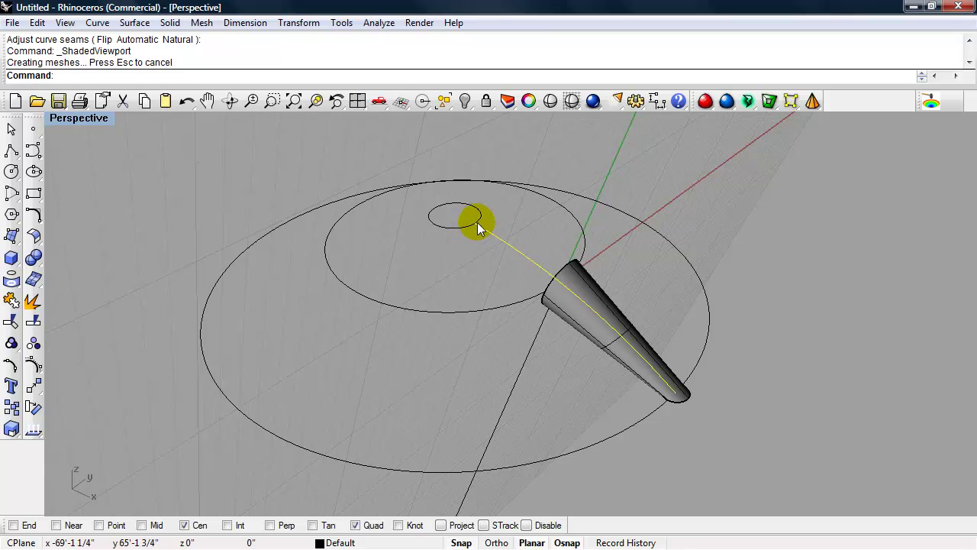
scroll(471, 237, down, 5)
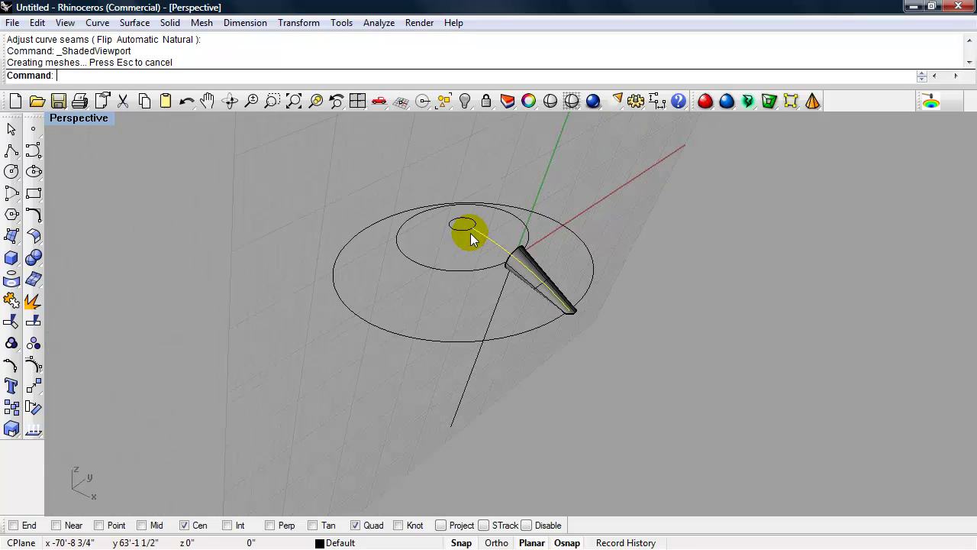
right_drag(455, 234, 469, 259)
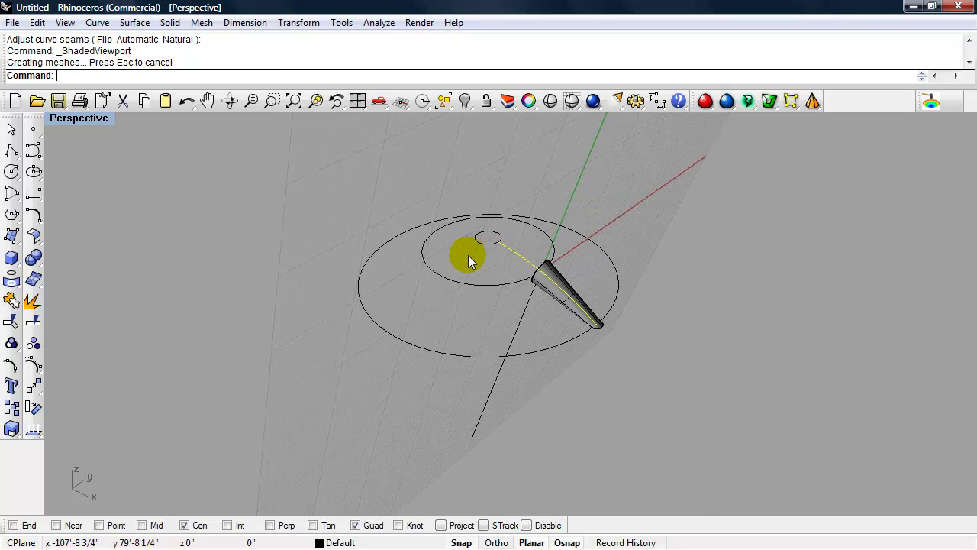
Draw a line from the snapped centre point to the small circle's Quad
key(Return)
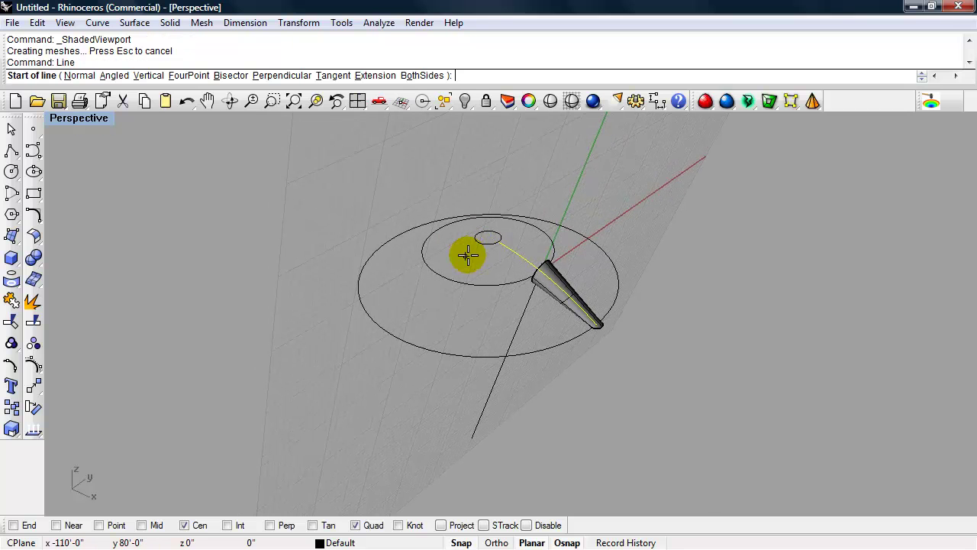
click(522, 261)
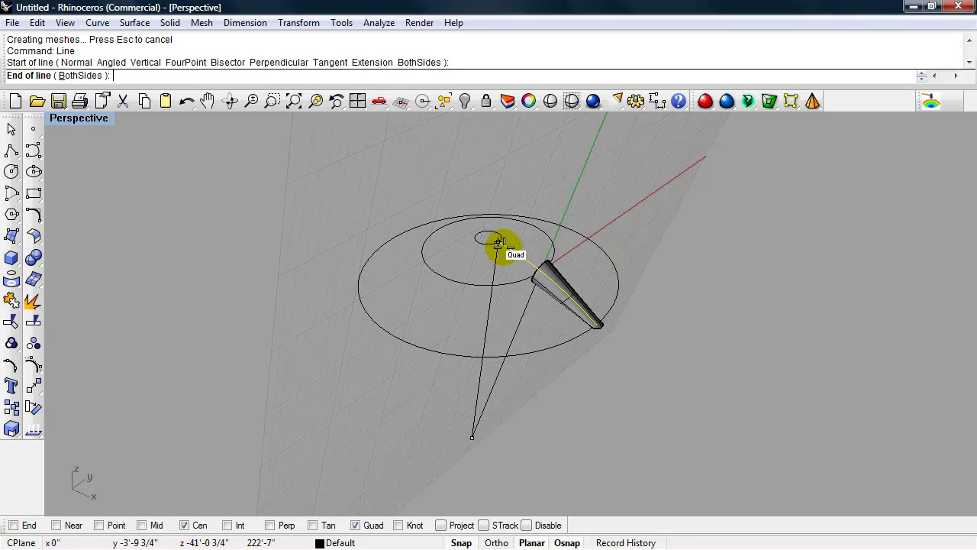
click(496, 242)
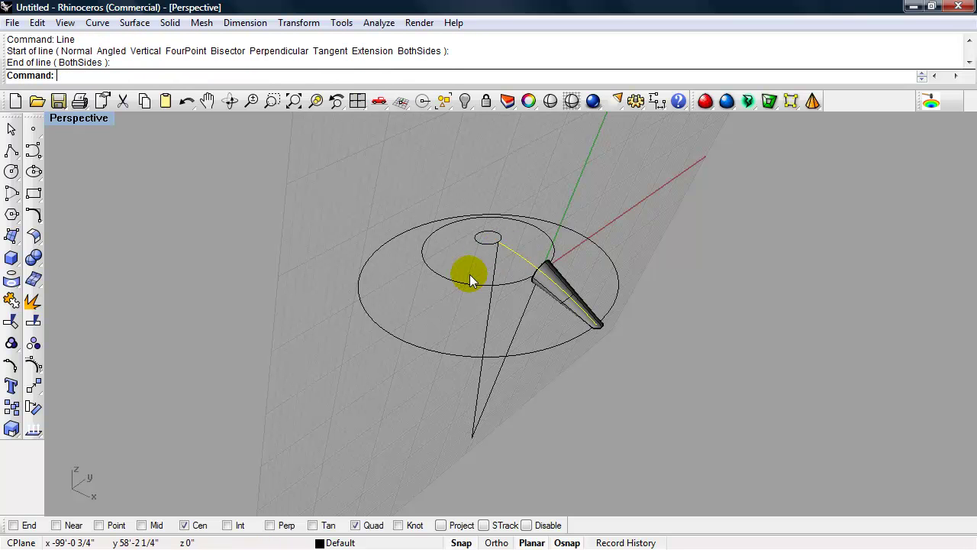
right_drag(395, 204, 405, 207)
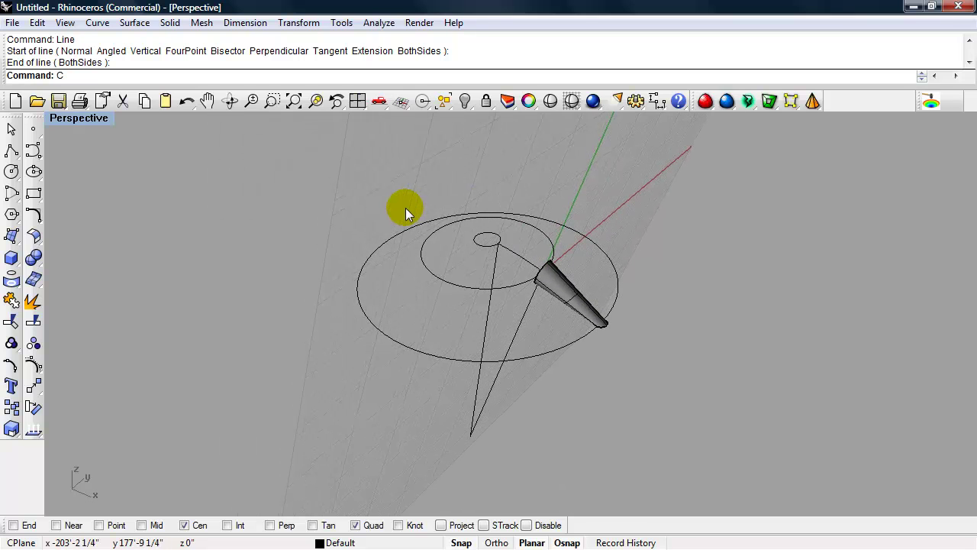
Set the construction plane perpendicular to the new line, with its origin at the circle's Quad
text(CPlane)
key(Return)
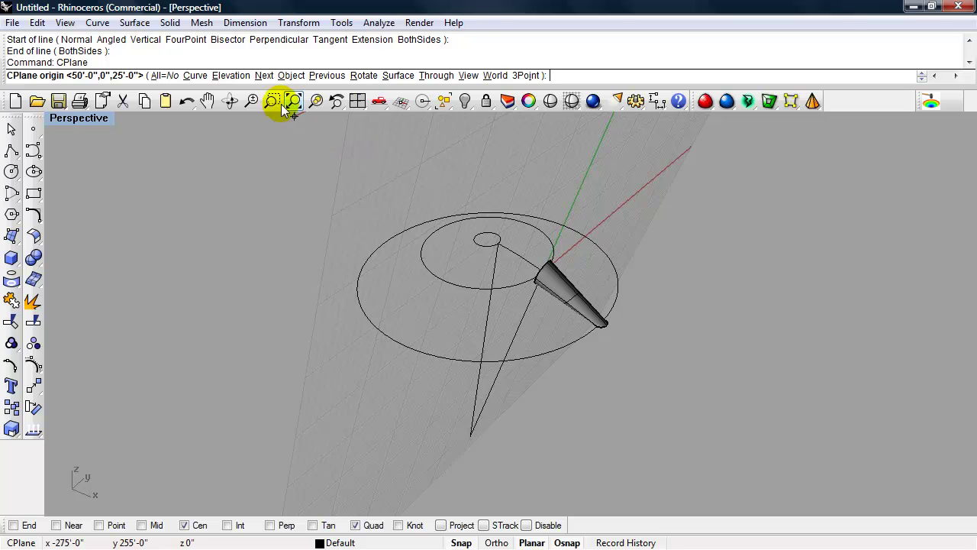
click(196, 75)
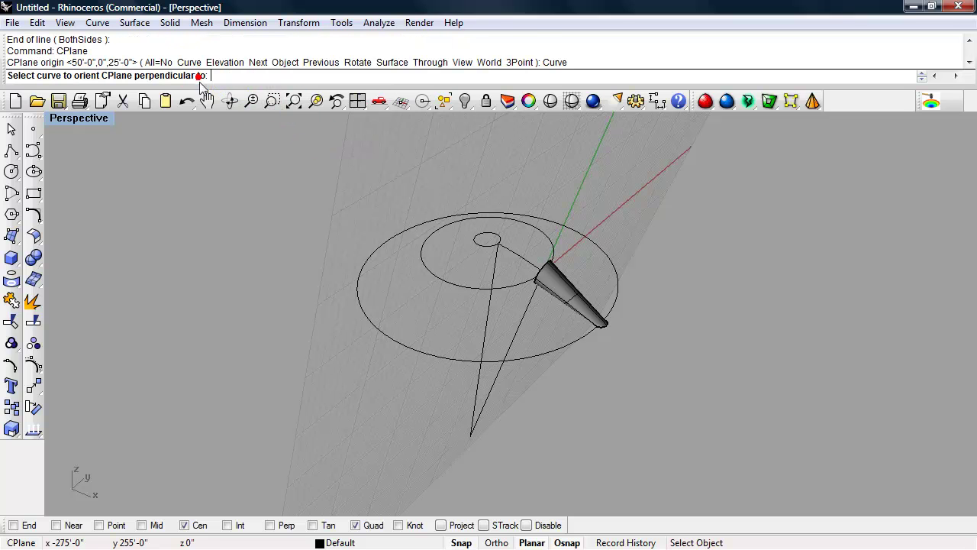
click(490, 306)
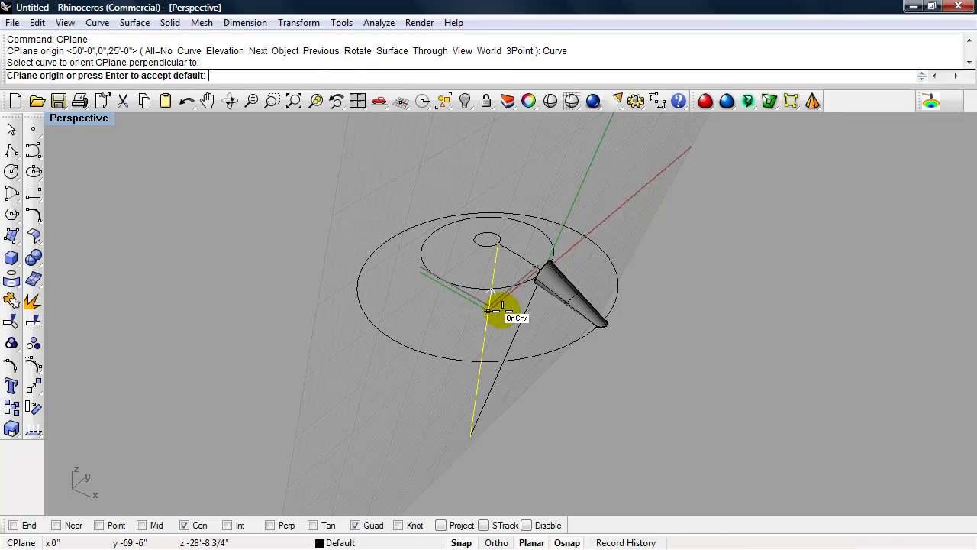
click(496, 243)
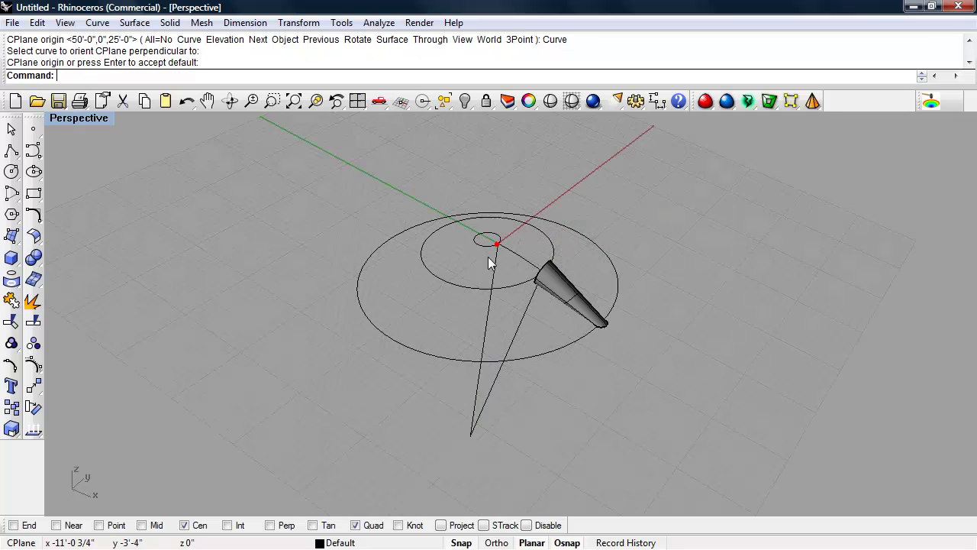
scroll(474, 287, up, 3)
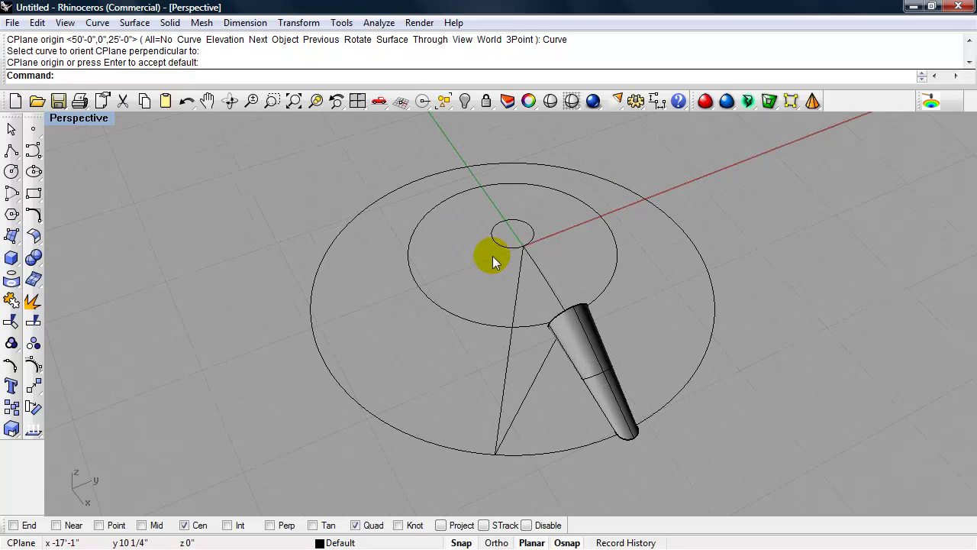
shift+right_drag(491, 256, 455, 296)
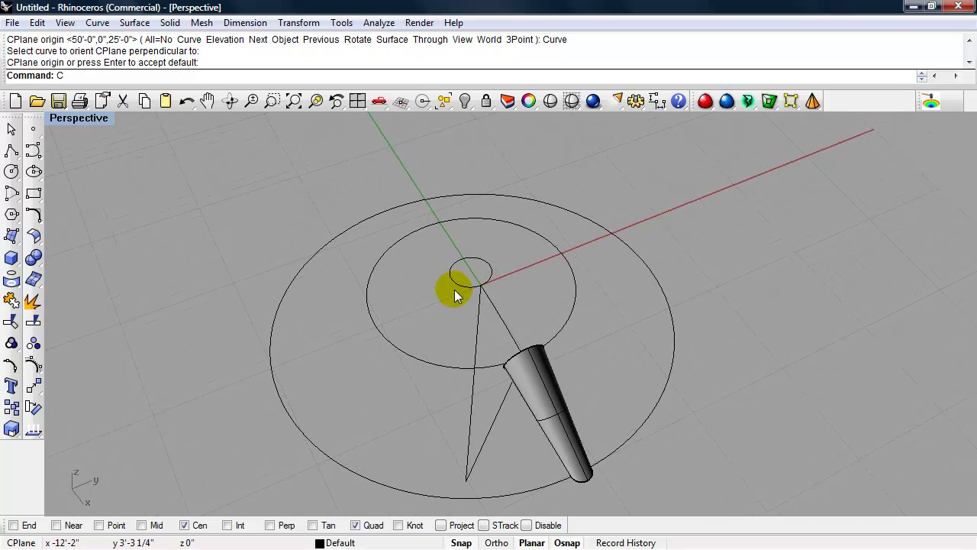
Rotate the construction plane 90° about its X axis
key(Return)
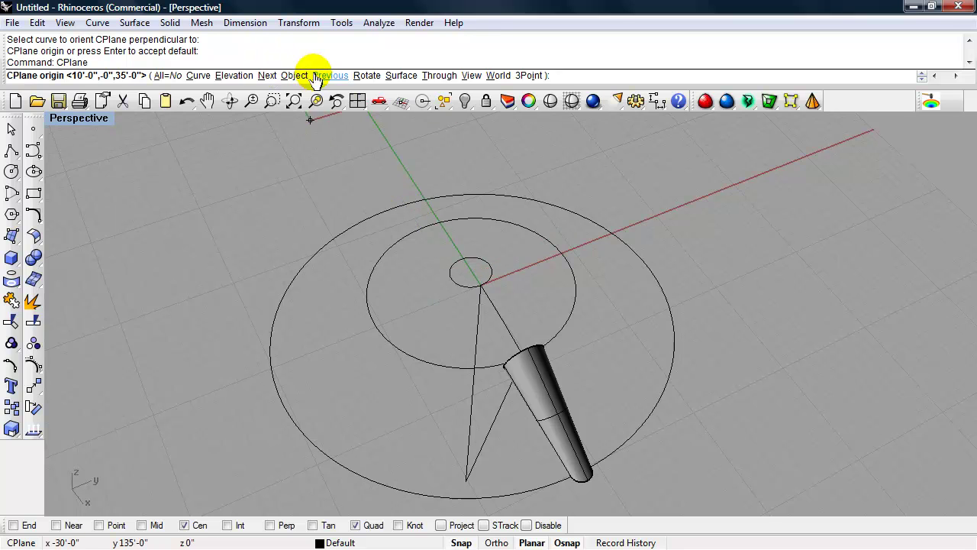
click(364, 75)
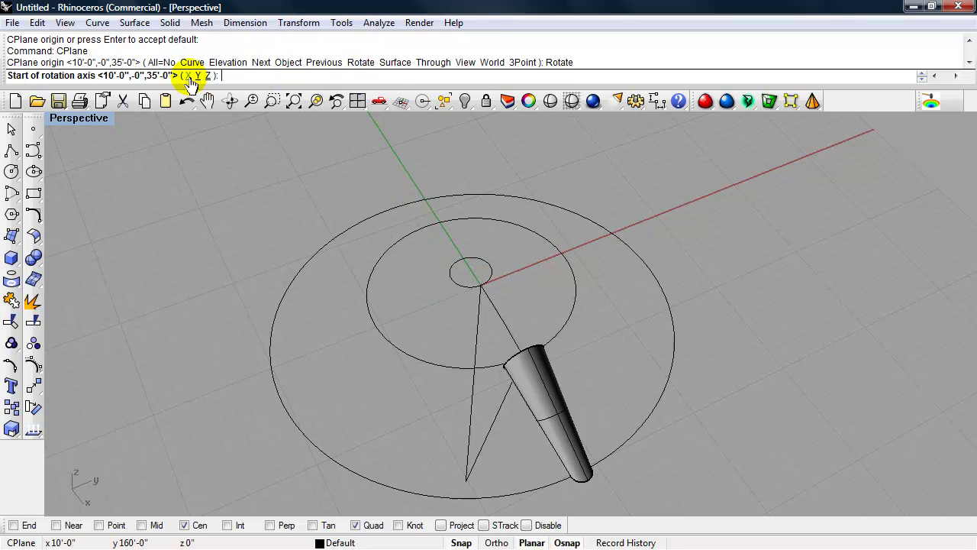
click(187, 77)
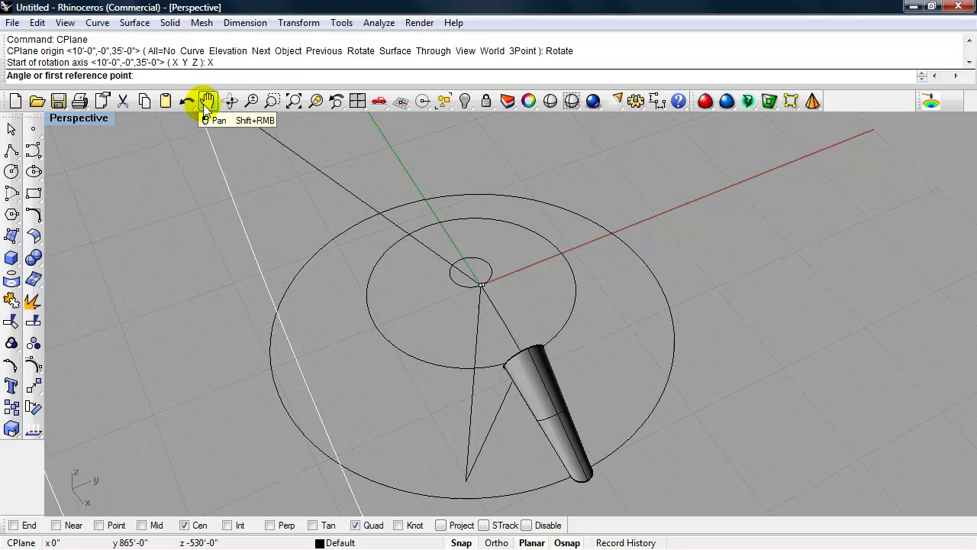
text(90)
key(Return)
right_drag(421, 264, 473, 260)
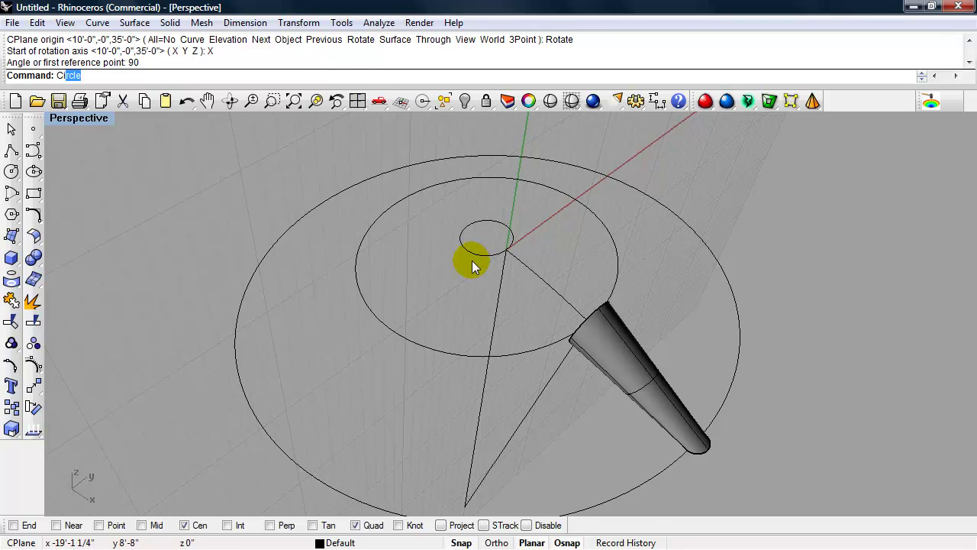
Draw a radius 2.5 circle at the line's end on the central circle's edge
text(Ci)
key(Return)
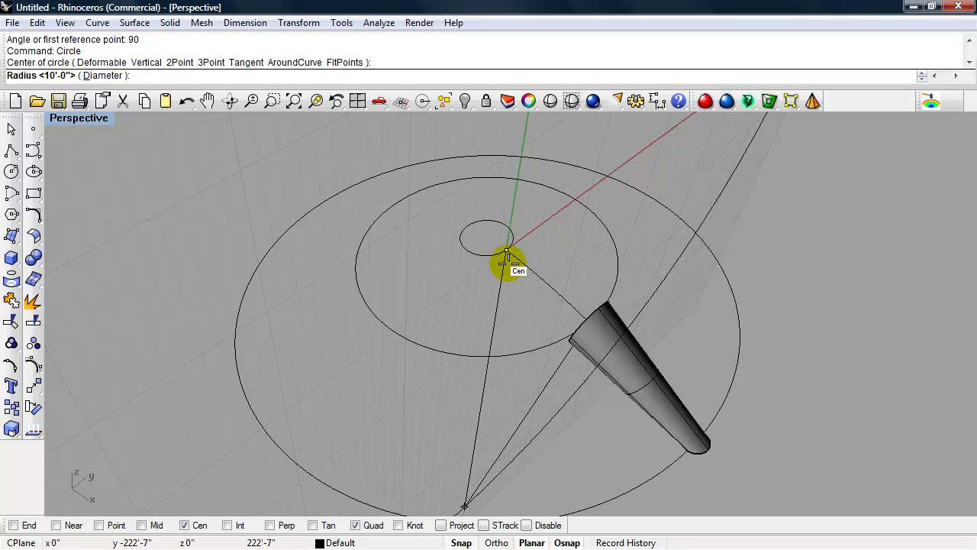
text(2.5)
key(Return)
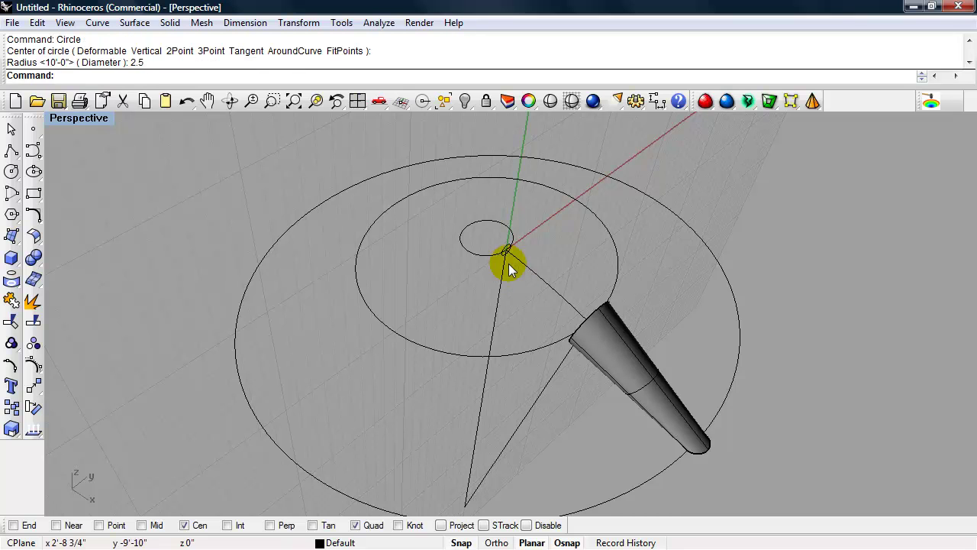
mouse_move(509, 263)
right_down()
mouse_move(469, 277)
mouse_move(447, 249)
mouse_move(517, 246)
mouse_move(519, 262)
right_up()
scroll(519, 261, up, 2)
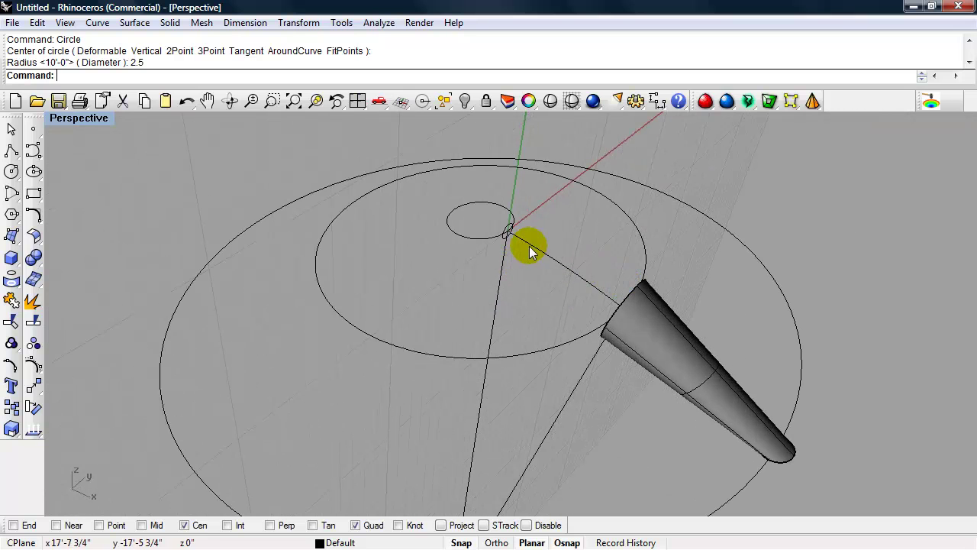
Loft the tube's narrow-end edge curve to the new circle with Normal style
click(629, 295)
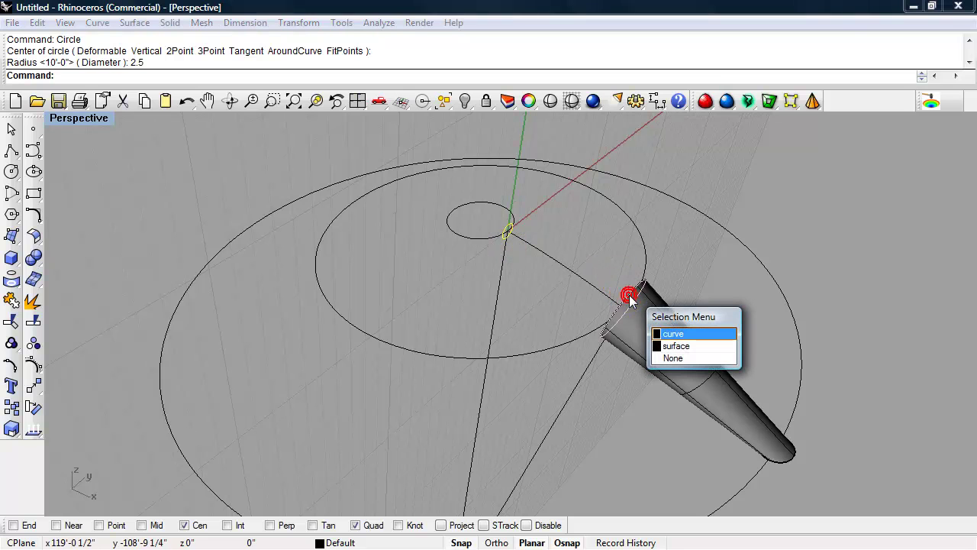
click(671, 334)
text(Loft)
key(Return)
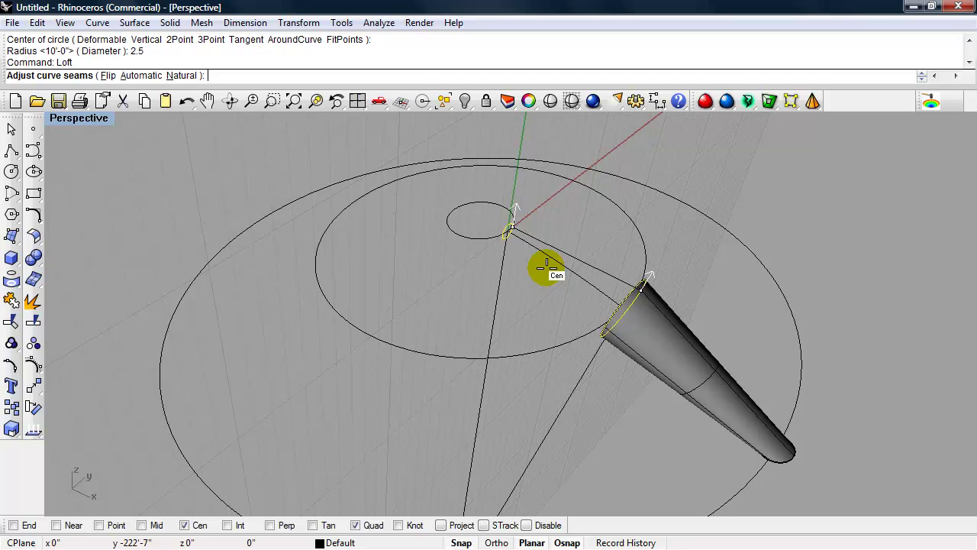
key(Return)
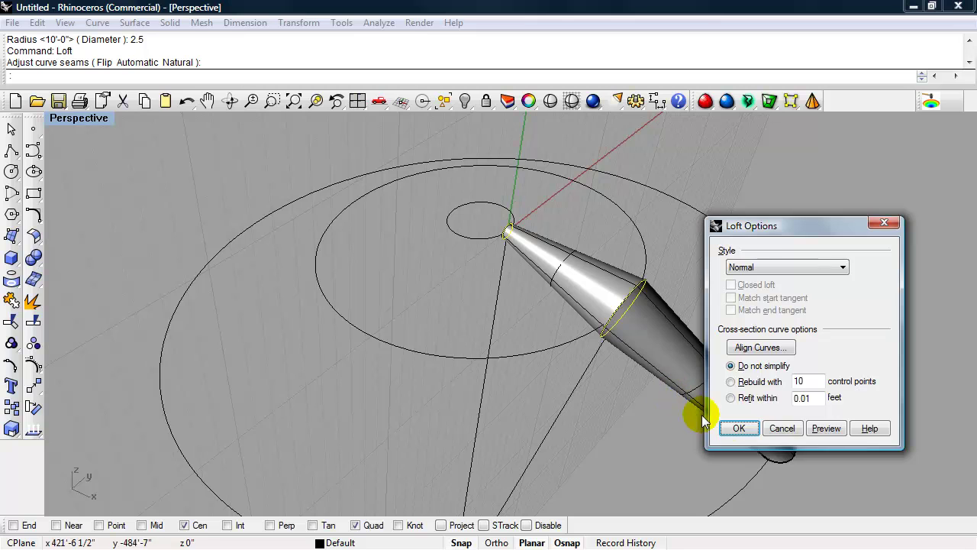
click(753, 429)
right_drag(524, 386, 606, 338)
right_drag(554, 290, 606, 332)
Create a sphere centred on the small end circle with radius 2'-6" to the tube's rim
scroll(517, 252, up, 5)
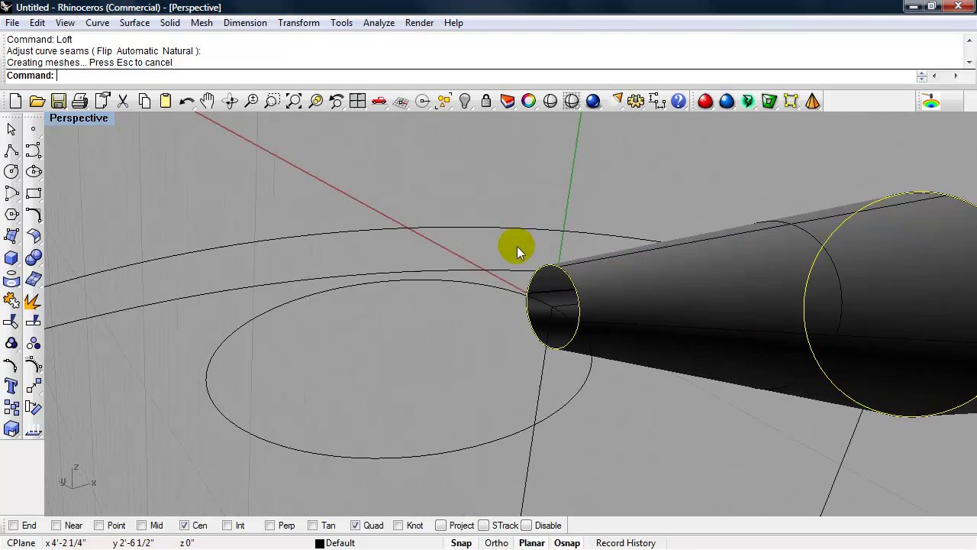
mouse_move(507, 318)
right_down()
mouse_move(598, 312)
mouse_move(586, 314)
mouse_move(593, 323)
mouse_move(573, 323)
mouse_move(400, 281)
mouse_move(501, 338)
mouse_move(465, 331)
mouse_move(336, 269)
mouse_move(323, 242)
mouse_move(290, 249)
mouse_move(572, 344)
mouse_move(498, 314)
right_up()
scroll(396, 267, up, 3)
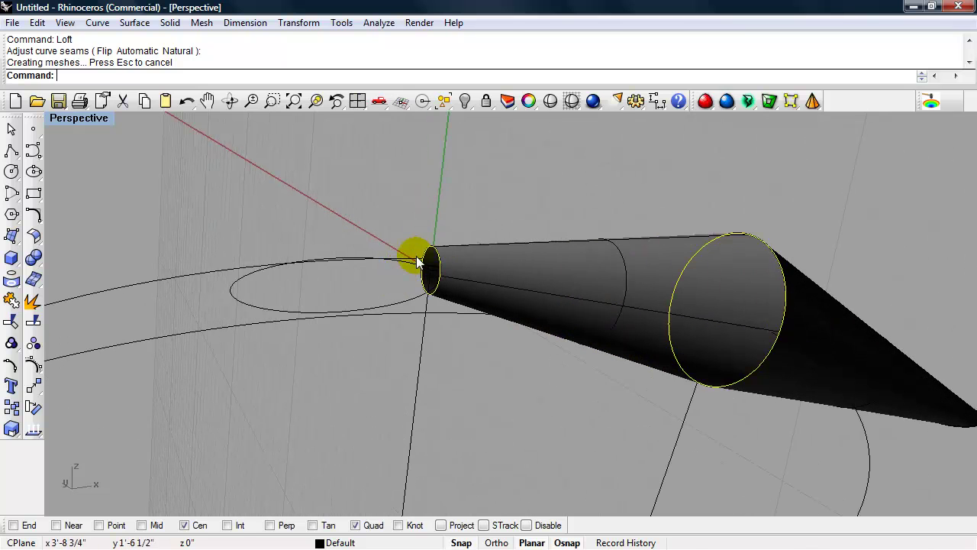
scroll(388, 281, up, 2)
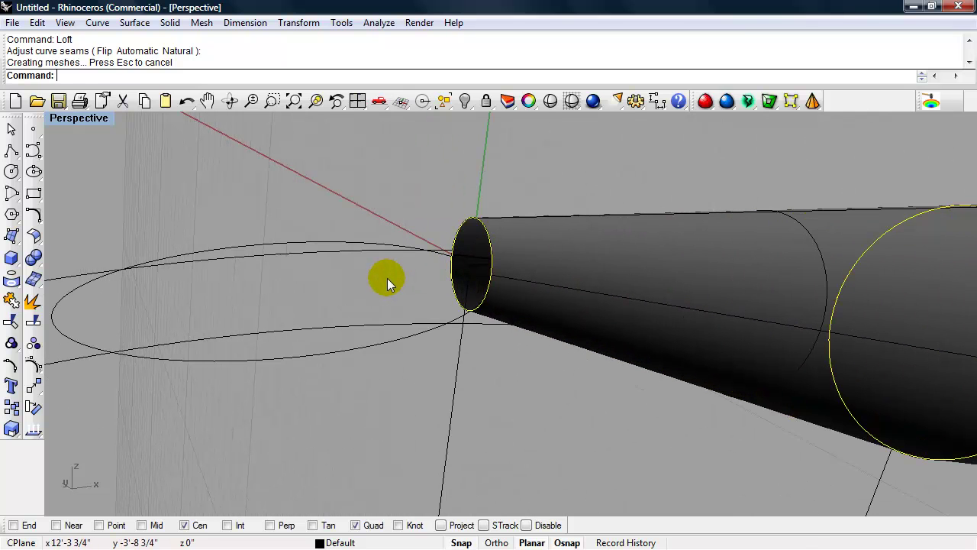
text(Sphere)
key(Return)
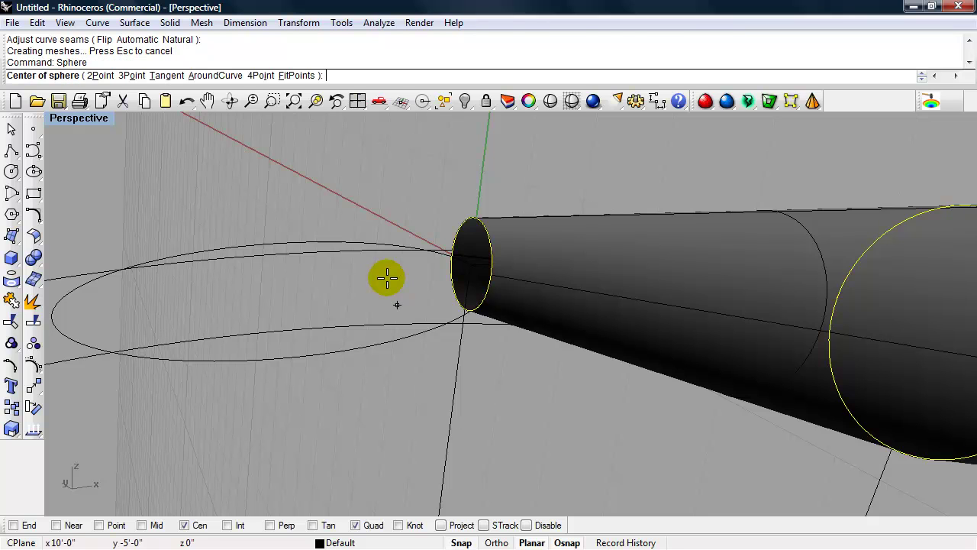
click(483, 256)
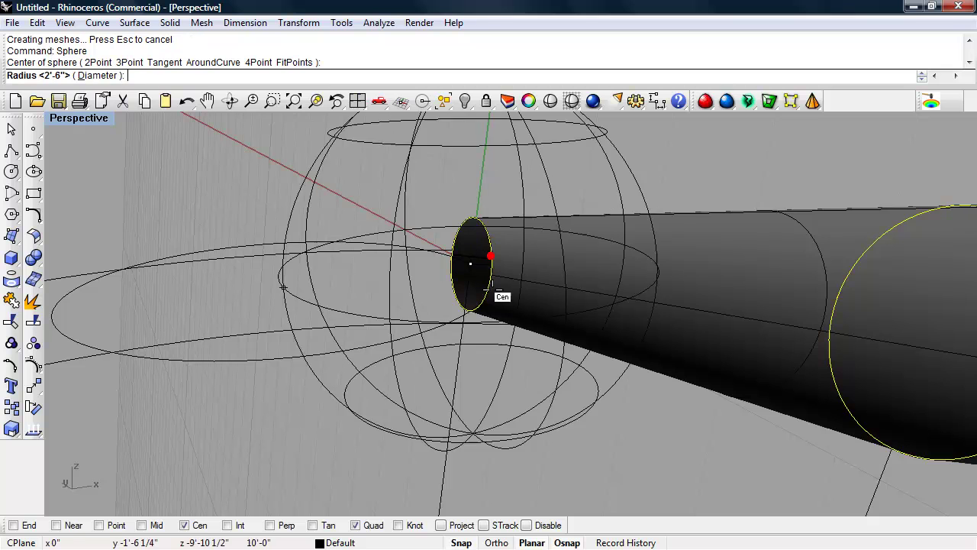
click(469, 221)
mouse_move(414, 321)
right_down()
mouse_move(370, 316)
mouse_move(415, 321)
right_up()
Switch to wireframe to see where the sphere intersects the lofted tube
click(571, 101)
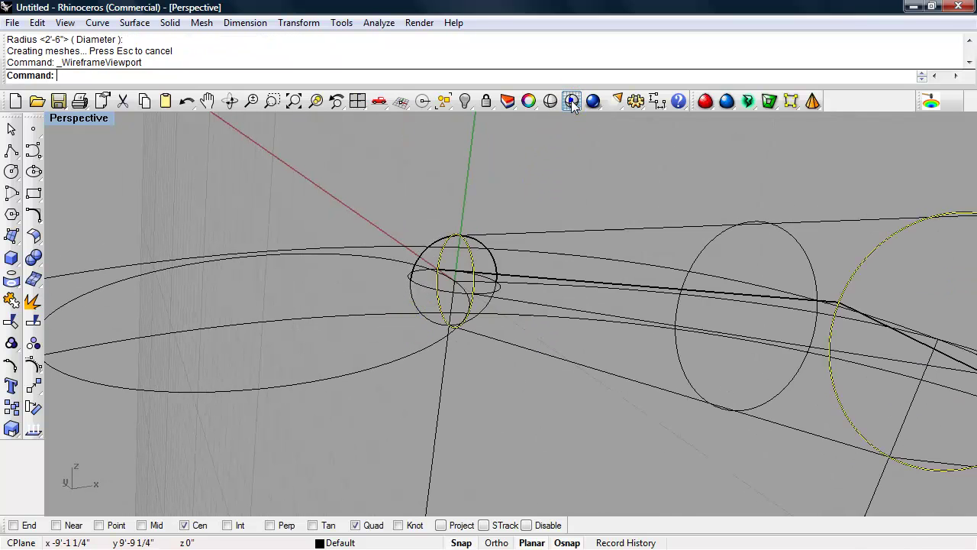
right_drag(531, 269, 489, 256)
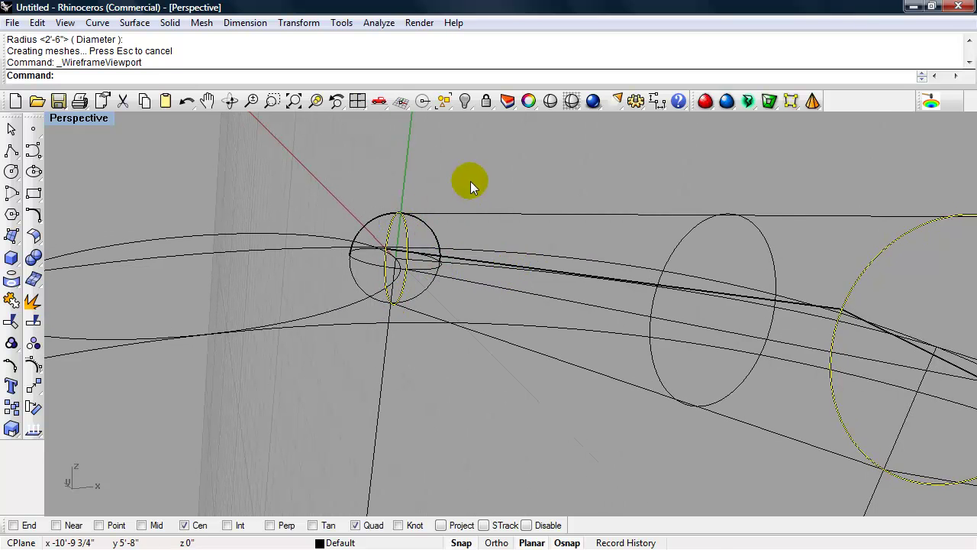
click(506, 153)
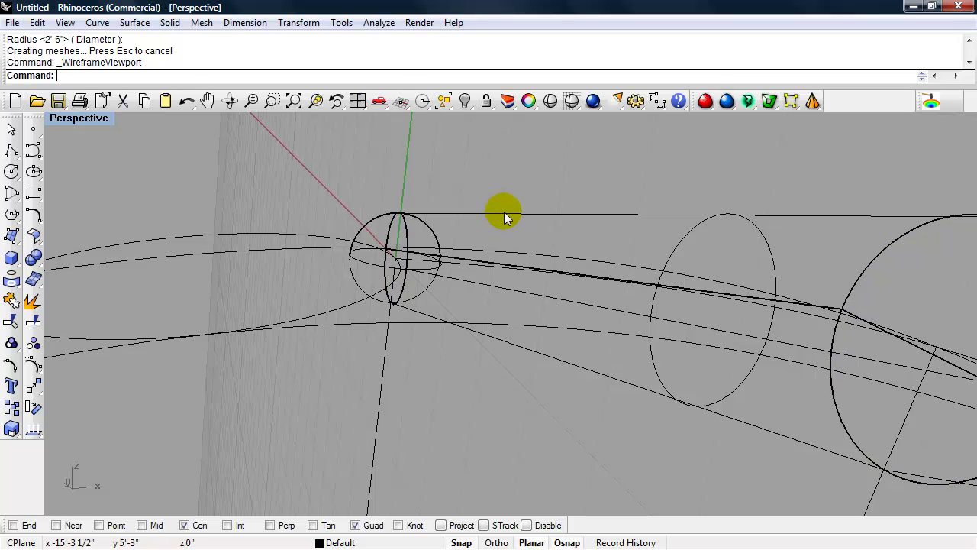
click(504, 213)
mouse_move(527, 186)
right_down()
mouse_move(504, 191)
mouse_move(532, 185)
right_up()
click(531, 186)
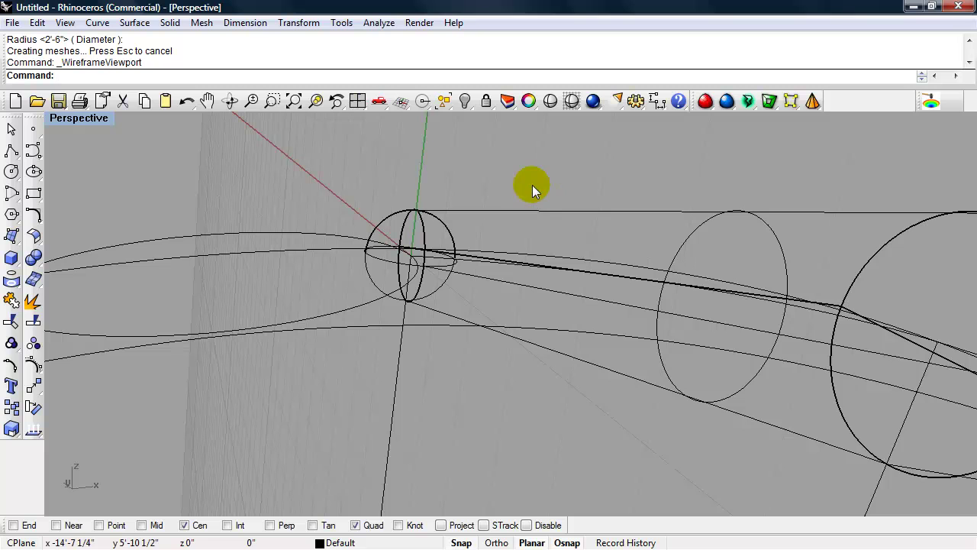
Trim the sphere part inside the tube using the loft as cutter, then return to Shaded view
text(Trim)
key(Return)
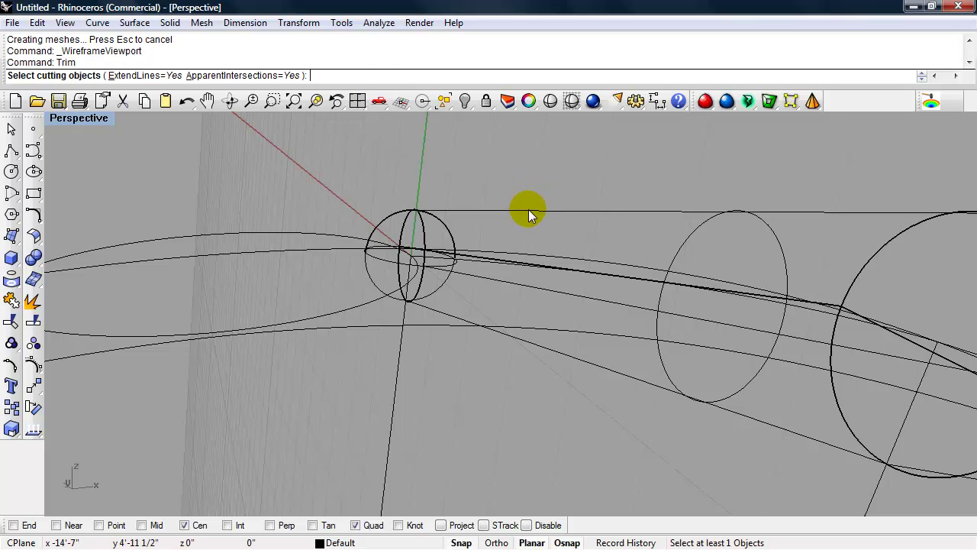
click(528, 209)
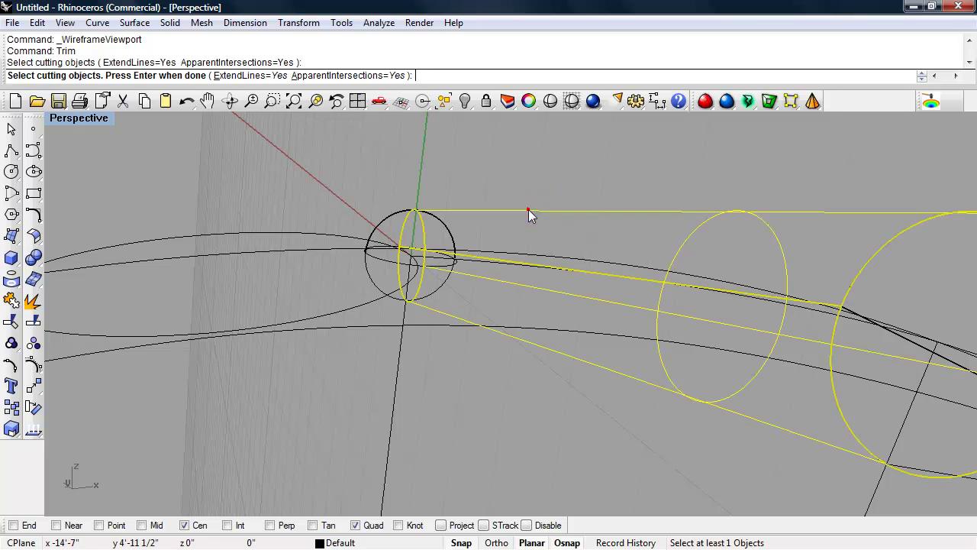
right_click(517, 172)
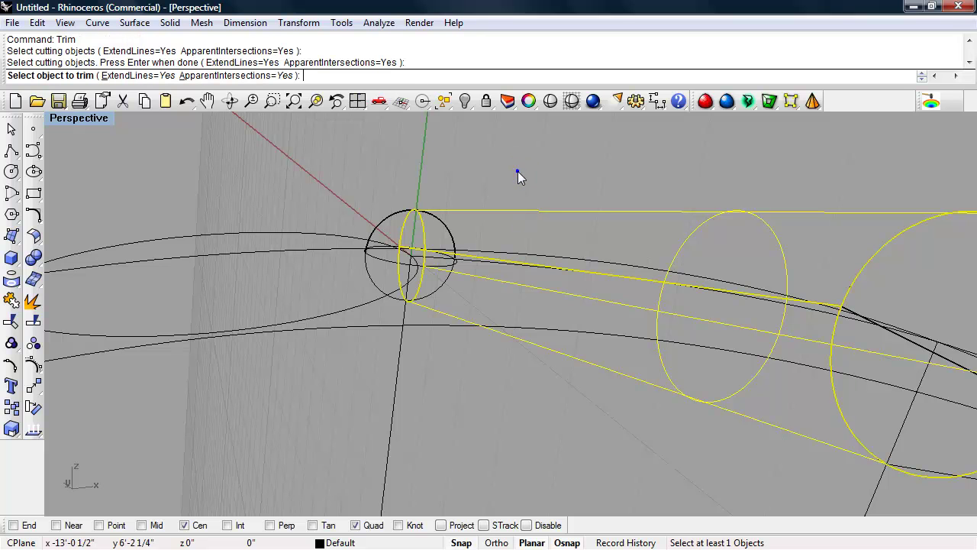
click(449, 235)
mouse_move(465, 234)
right_down()
mouse_move(427, 236)
mouse_move(476, 218)
mouse_move(469, 229)
right_up()
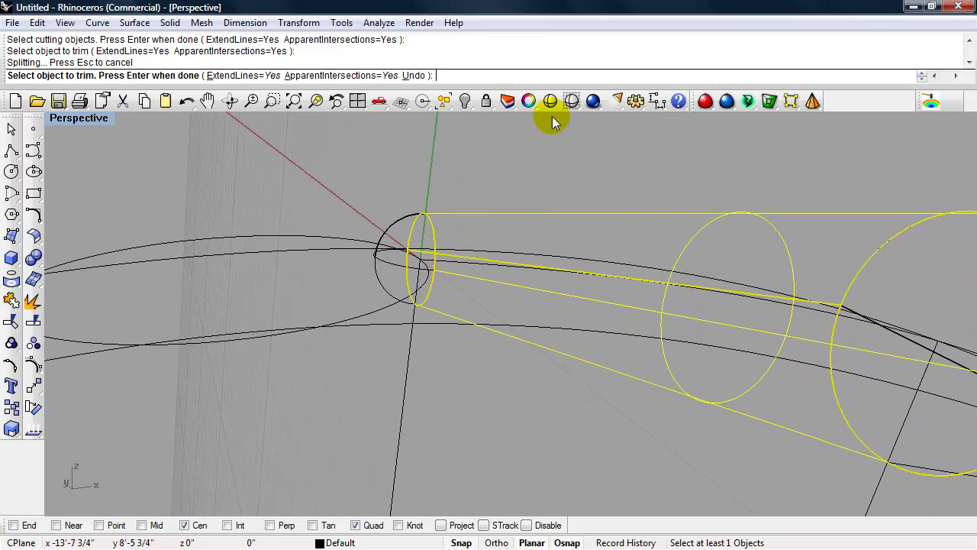
click(571, 101)
right_drag(529, 148, 309, 208)
mouse_move(496, 260)
right_down()
mouse_move(454, 266)
mouse_move(476, 279)
mouse_move(472, 244)
mouse_move(371, 234)
mouse_move(328, 183)
mouse_move(450, 280)
right_up()
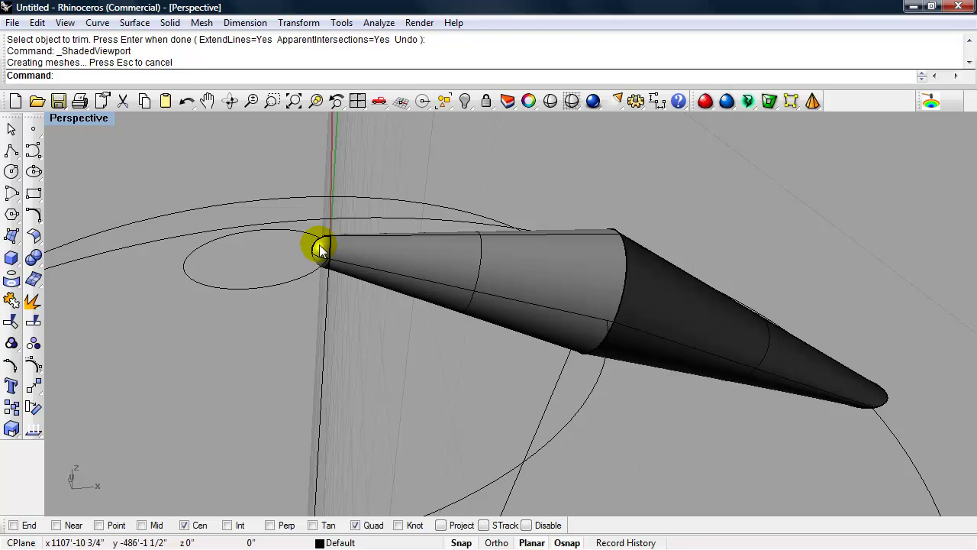
Join the two tube surfaces into one polysurface and check it with What
click(448, 277)
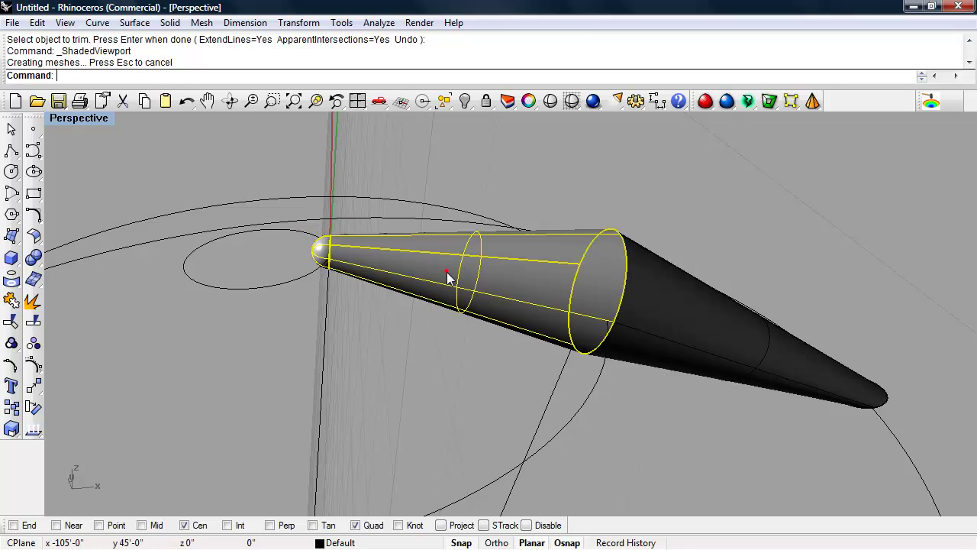
shift+click(660, 311)
right_drag(659, 311, 539, 243)
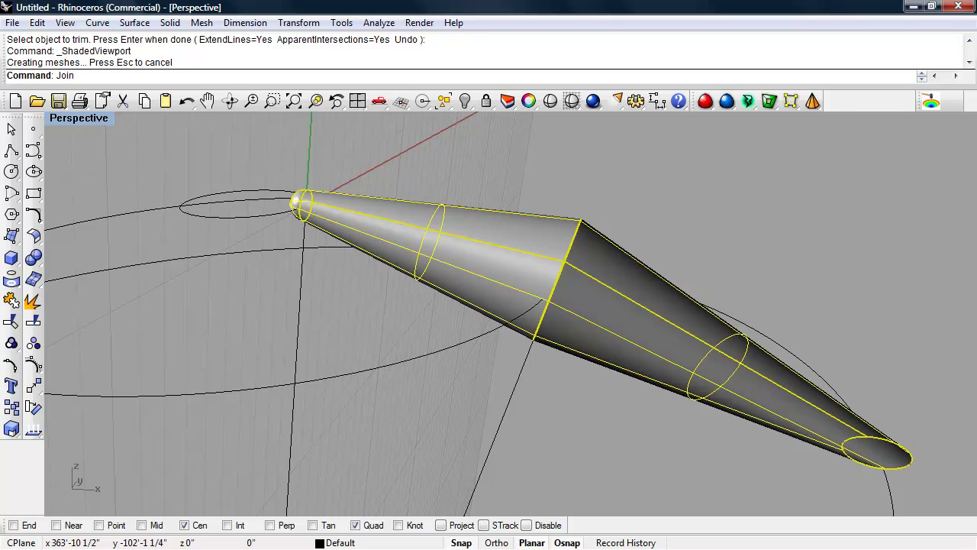
text(Join)
key(Return)
right_drag(536, 239, 446, 243)
text(What)
key(Return)
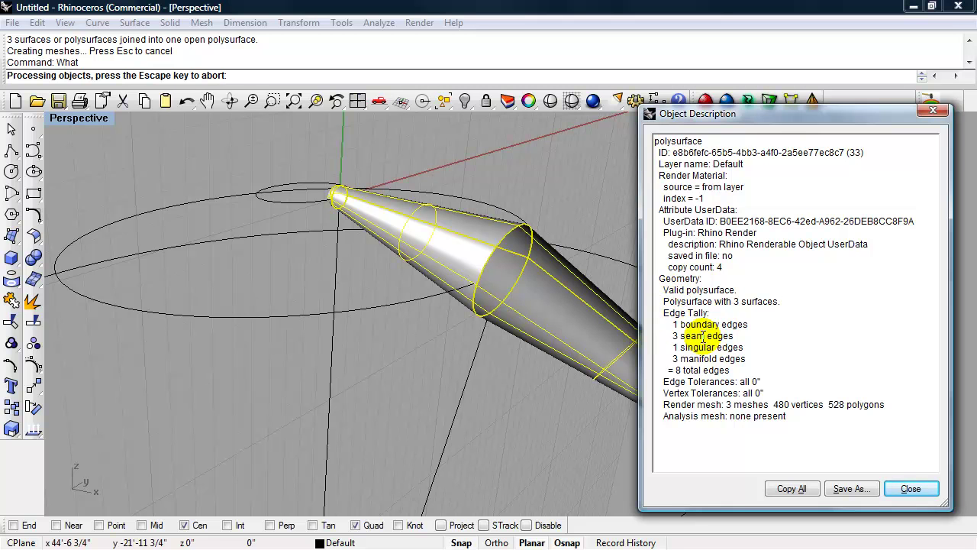
click(907, 488)
right_drag(654, 440, 618, 419)
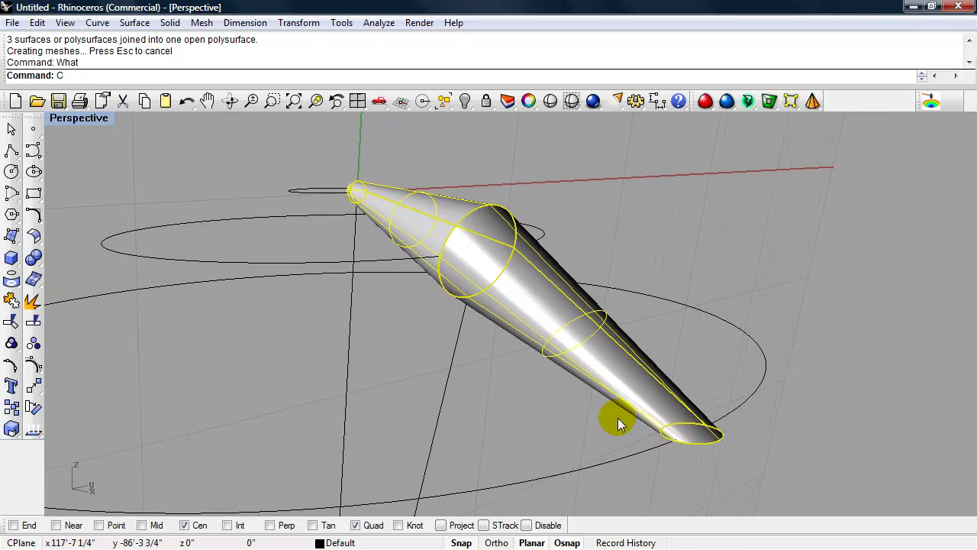
Cap the beam's open wide end and confirm with What it is a closed solid polysurface
key(Return)
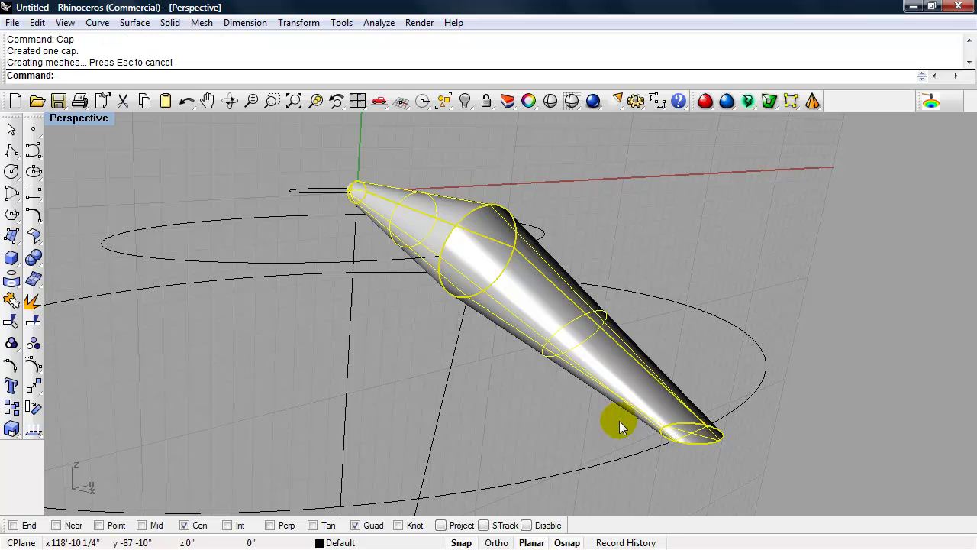
right_drag(614, 418, 607, 385)
click(497, 334)
click(574, 321)
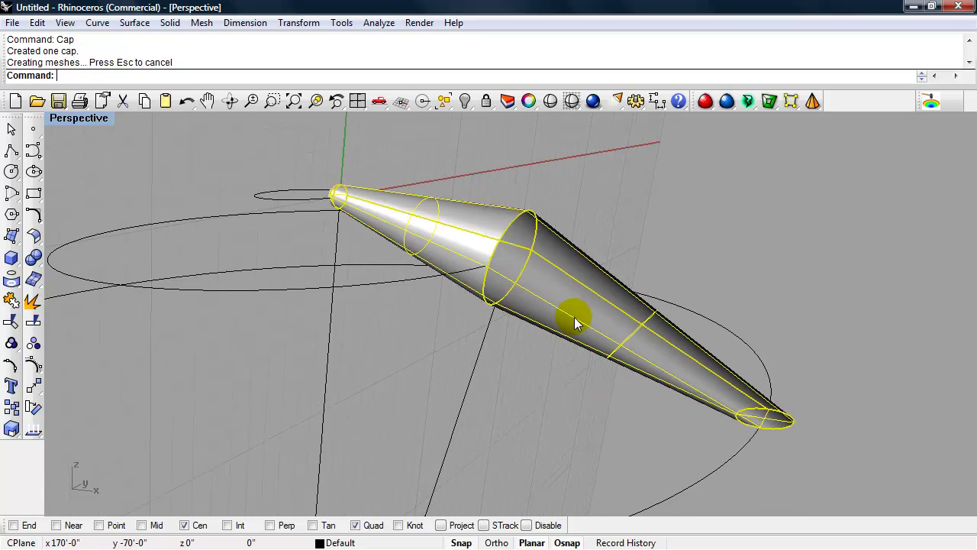
key(Return)
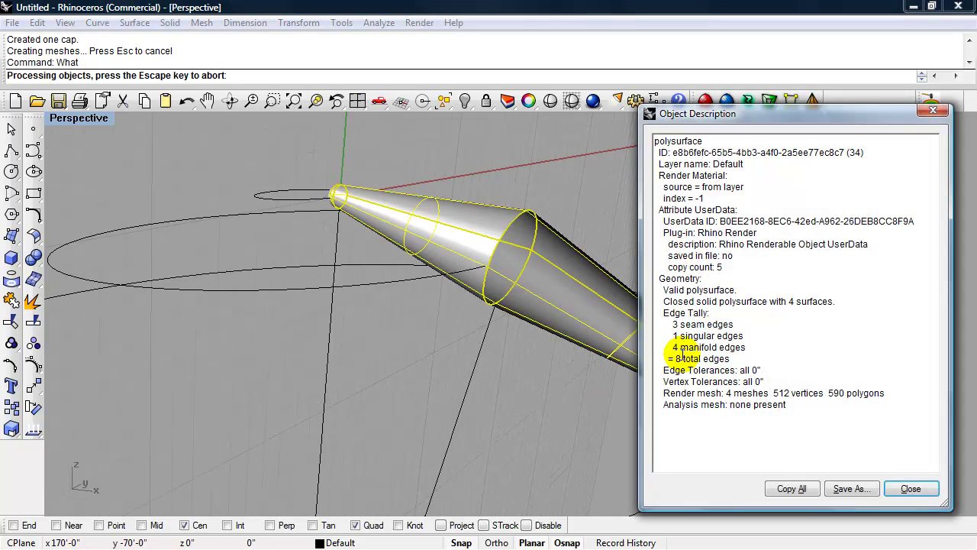
drag(831, 305, 650, 302)
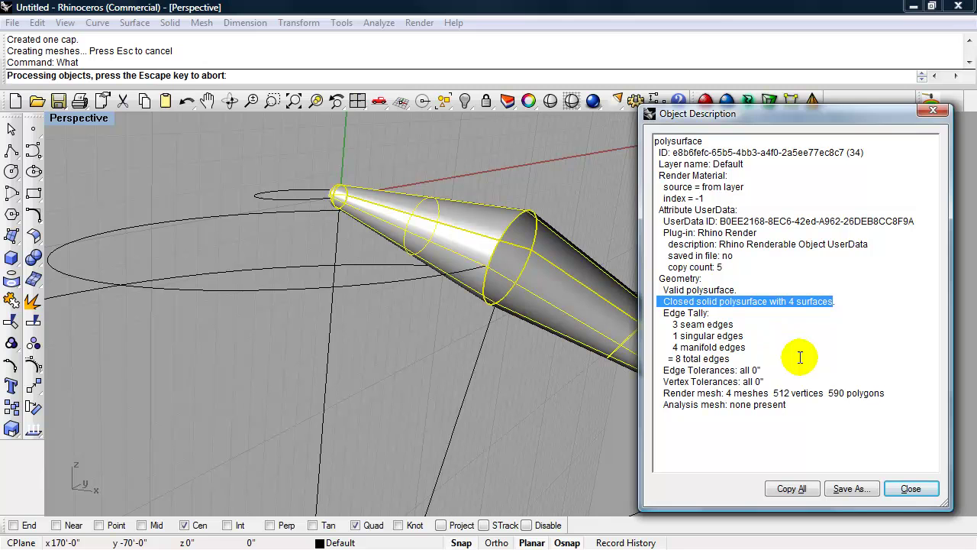
click(911, 489)
right_drag(620, 351, 505, 324)
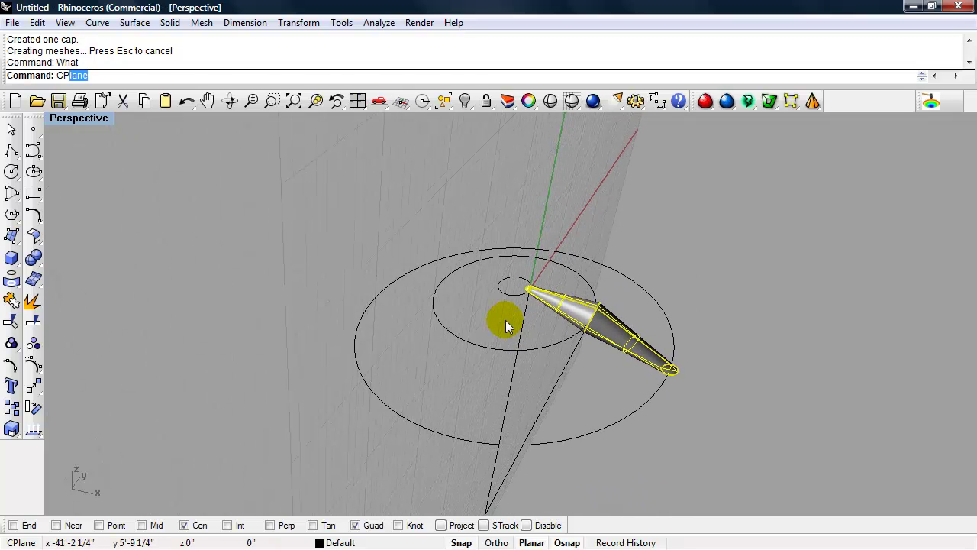
Reset the construction plane to World Top
key(Return)
text(w)
key(Return)
text(t)
key(Return)
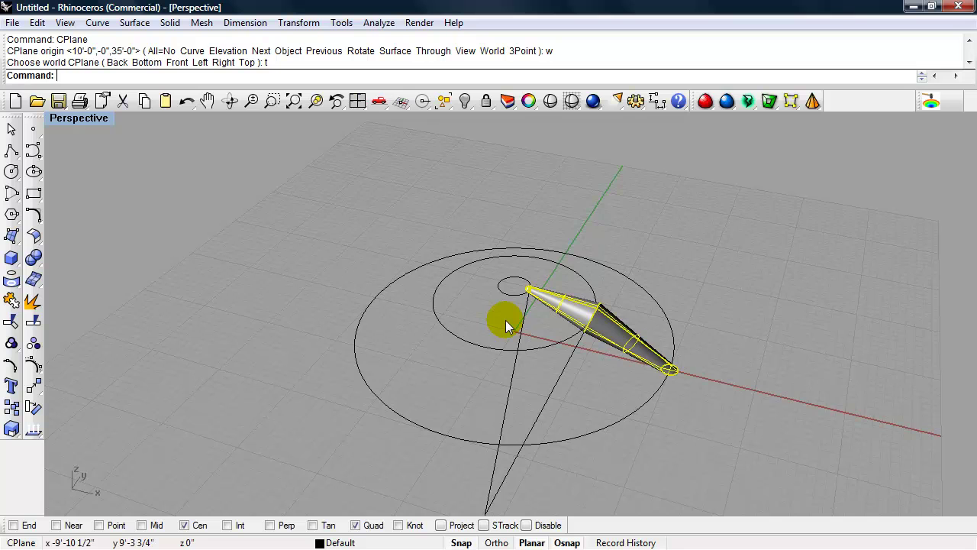
right_drag(505, 319, 522, 300)
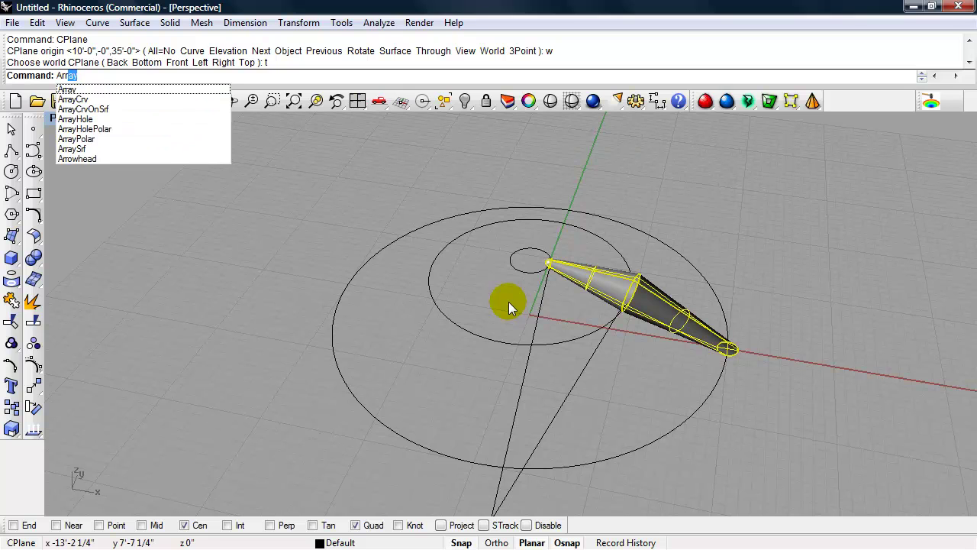
Polar-array the beam 16 times around the ring's centre over 360°
click(112, 139)
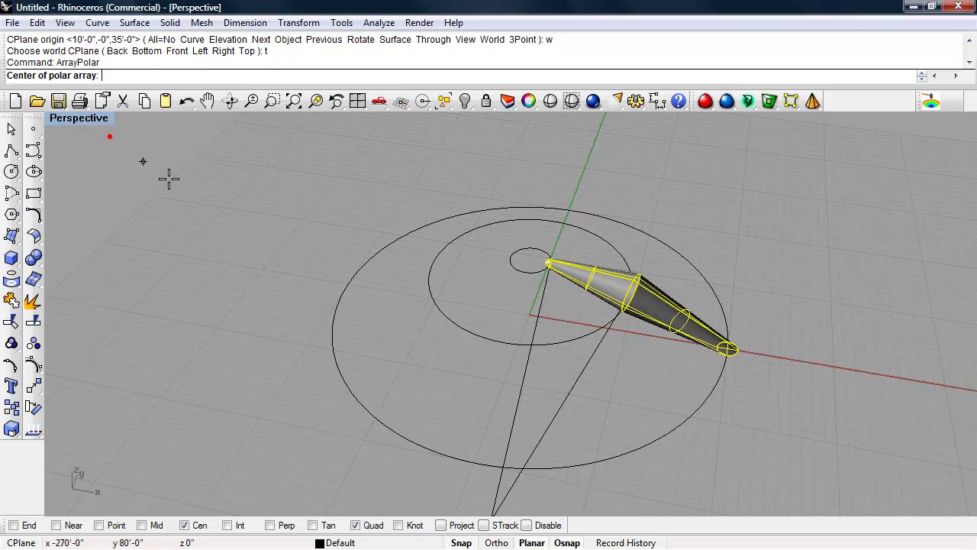
click(379, 415)
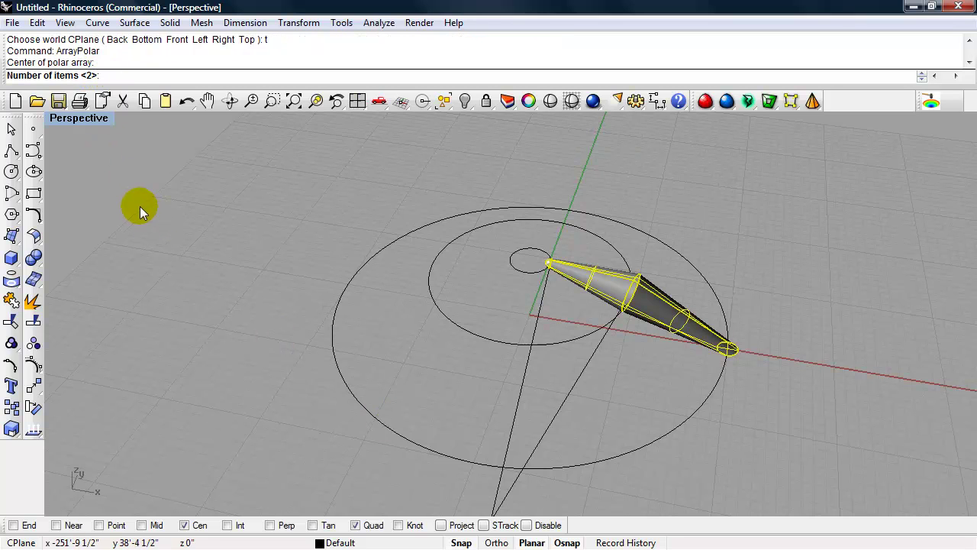
text(16)
key(Return)
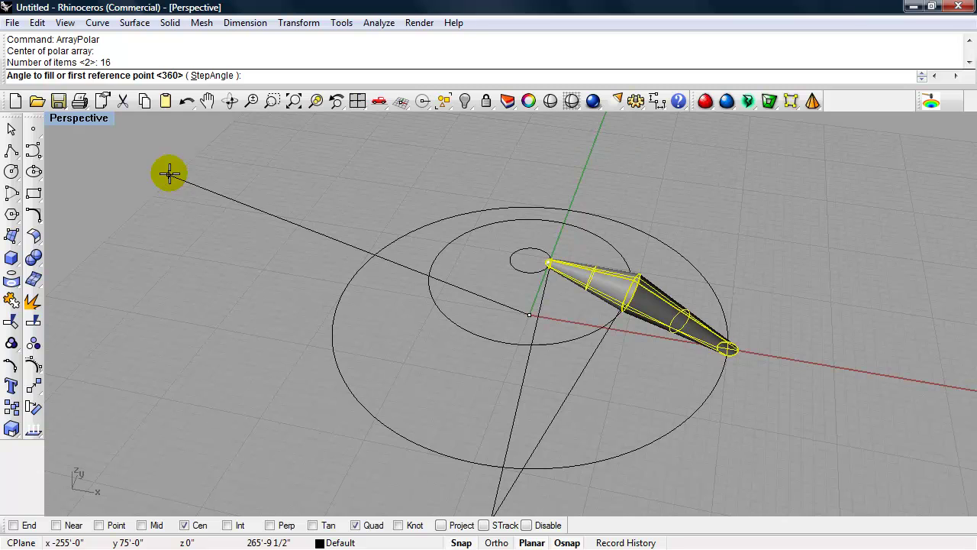
key(Return)
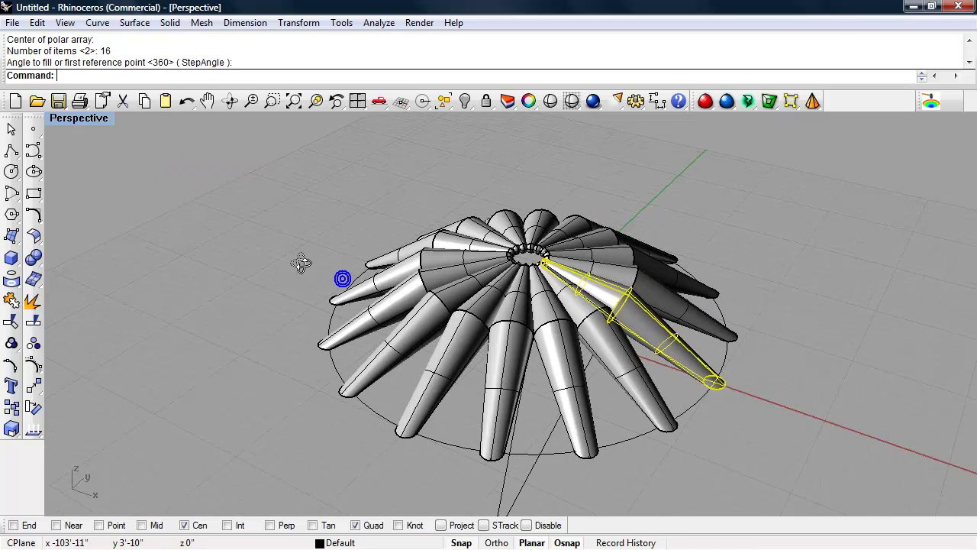
click(313, 275)
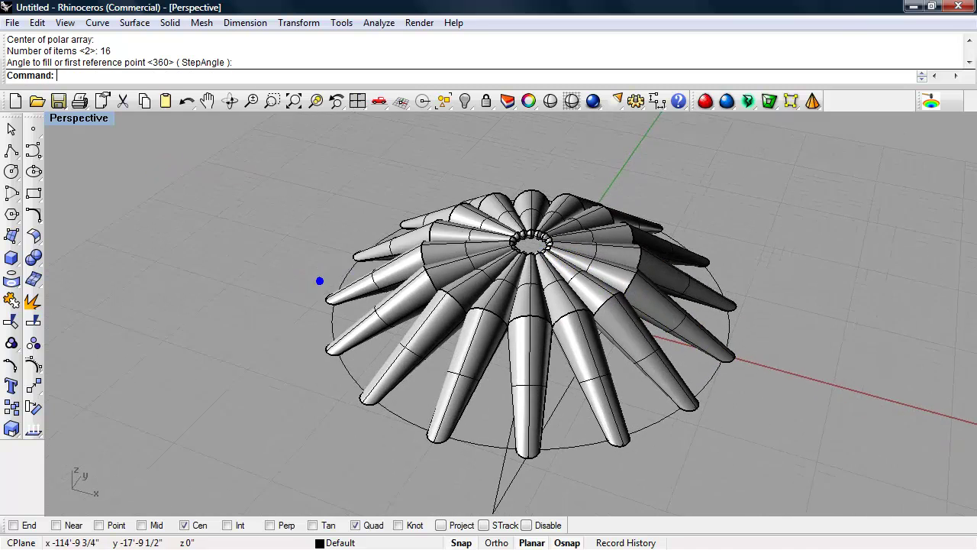